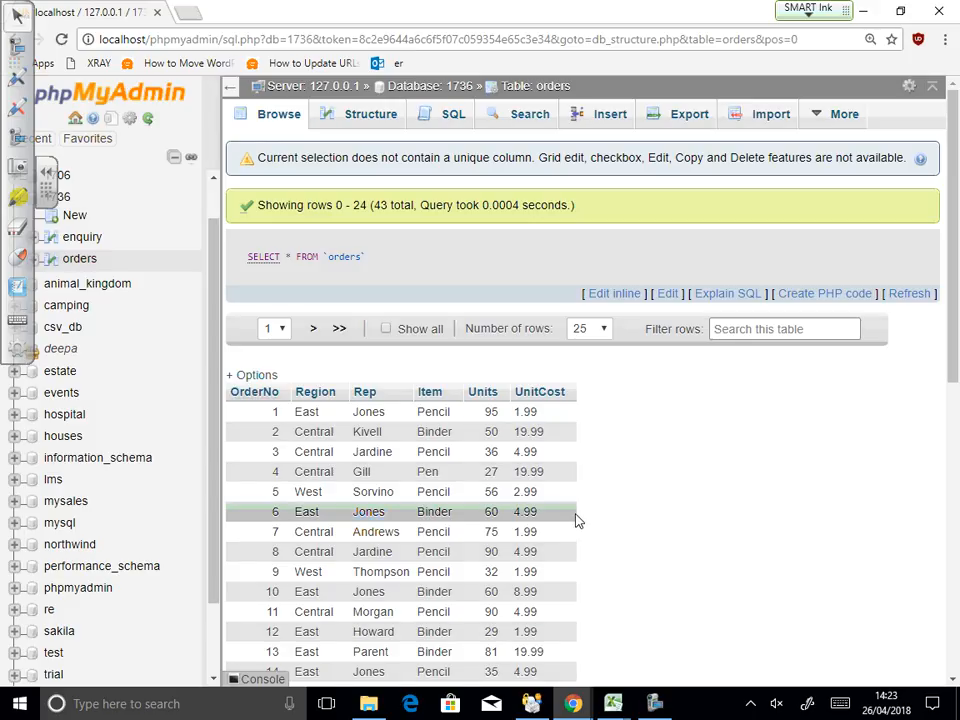
# Step: Filter the browsed orders rows by entering 'Pencil' in the Filter rows box
pyautogui.click(733, 334)
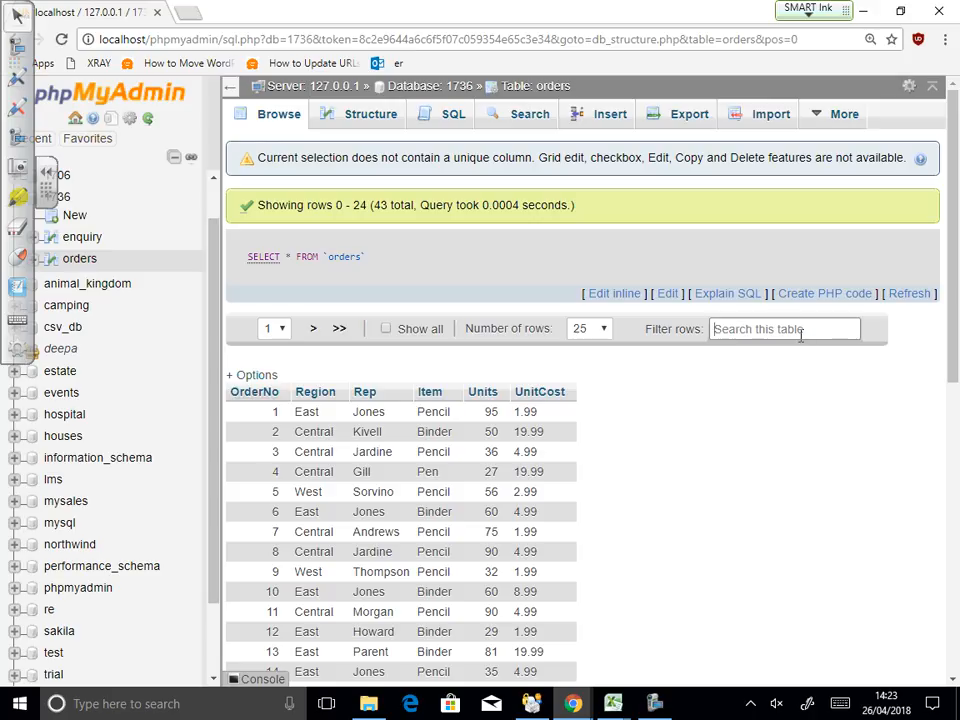
pyautogui.click(815, 484)
pyautogui.write('P')
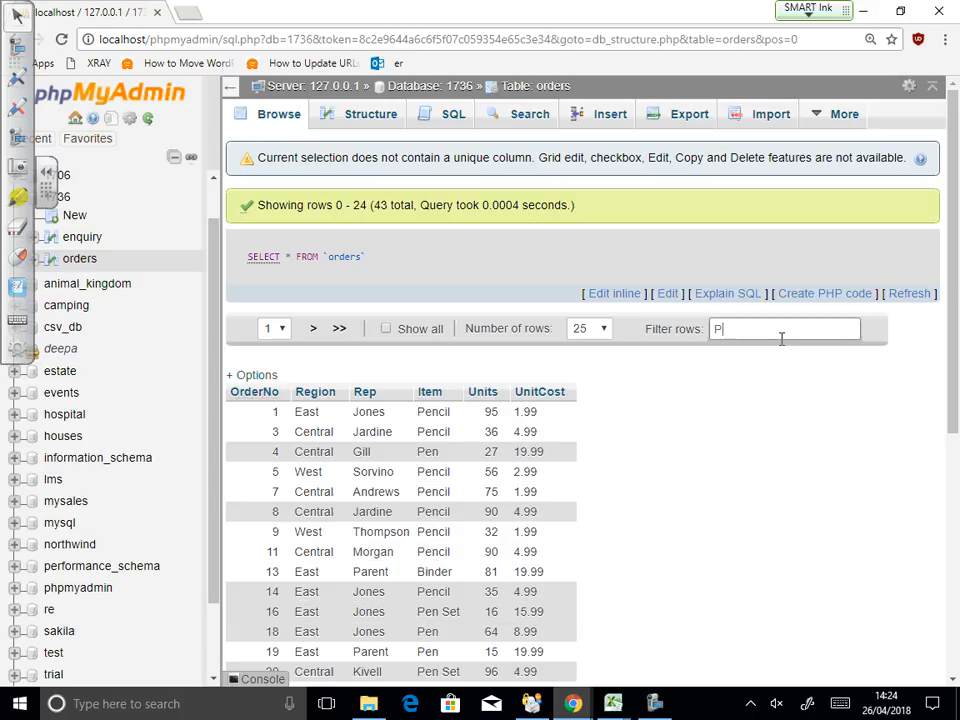
pyautogui.write('encil')
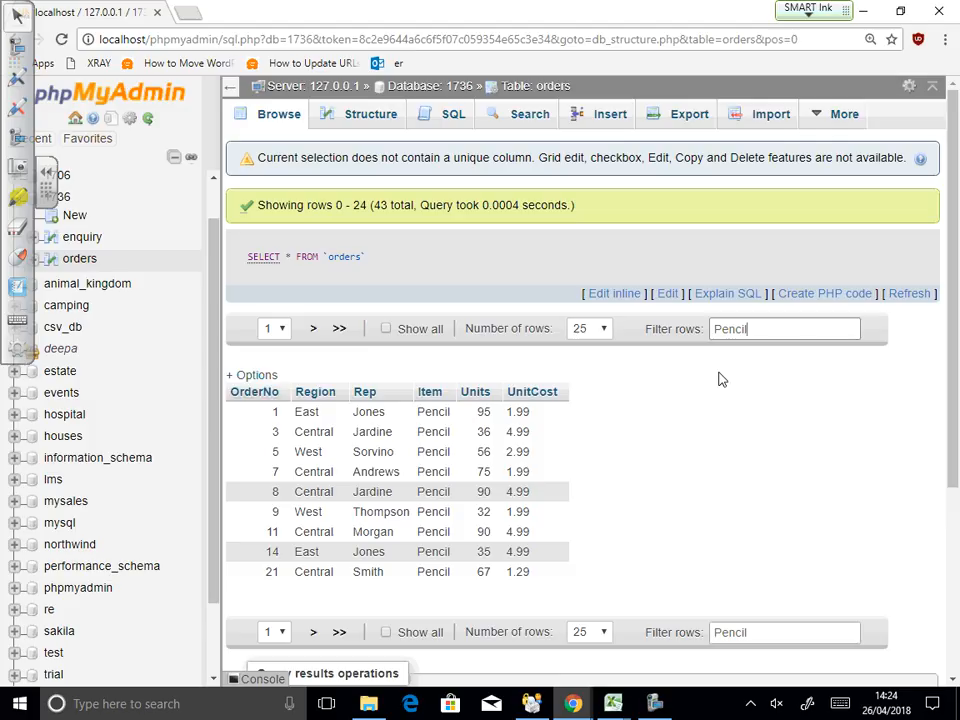
# Step: Run a query-by-example search of orders with Region LIKE 'Pencil', which returns zero rows
pyautogui.click(521, 110)
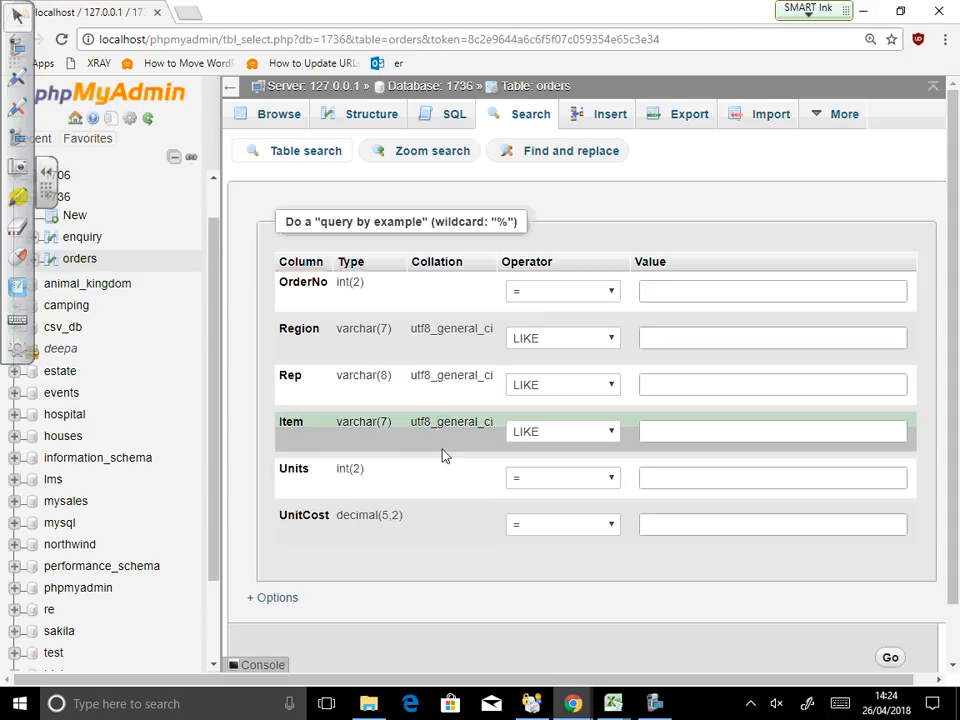
pyautogui.click(690, 337)
pyautogui.write('Pencil')
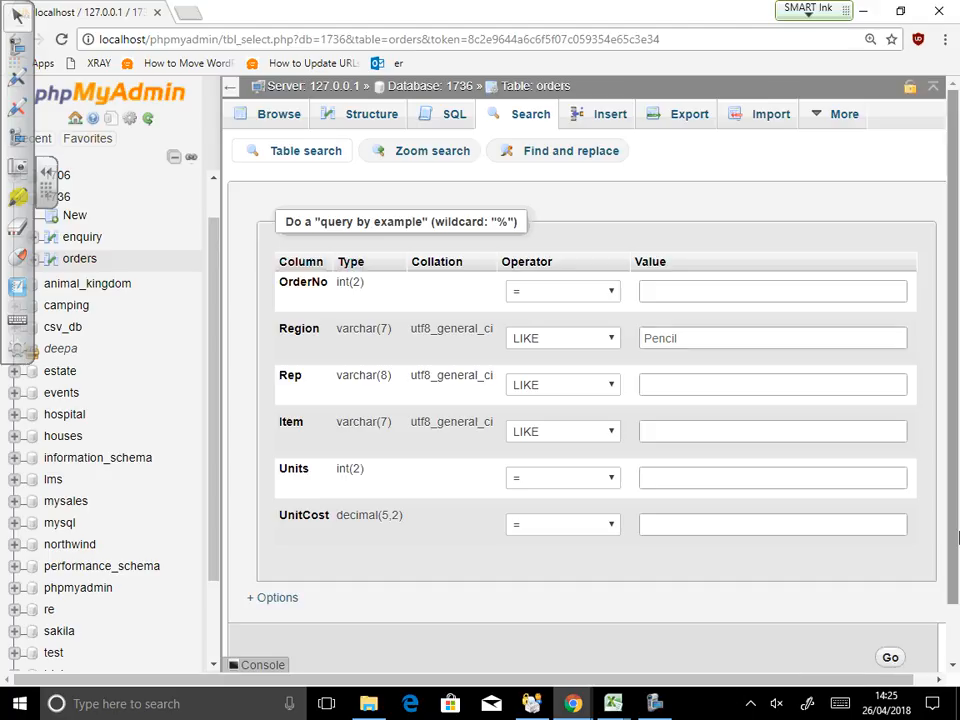
pyautogui.scroll(-1, 898, 640)
pyautogui.click(895, 610)
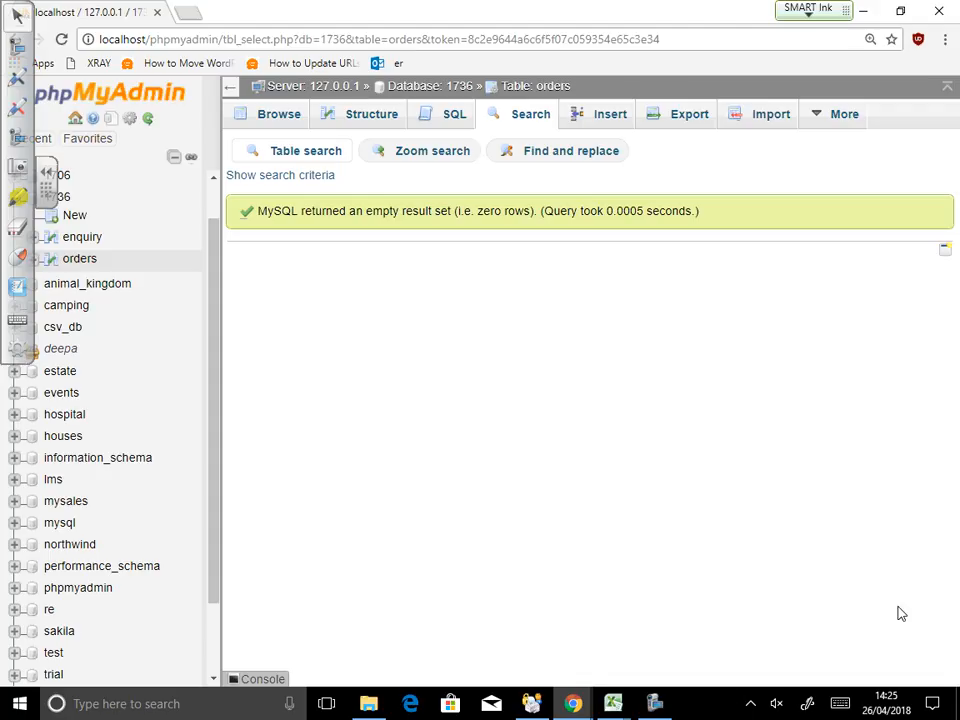
# Step: Search orders for Item 'Pencil', review the 13 Pencil orders, and return to the form
pyautogui.click(527, 115)
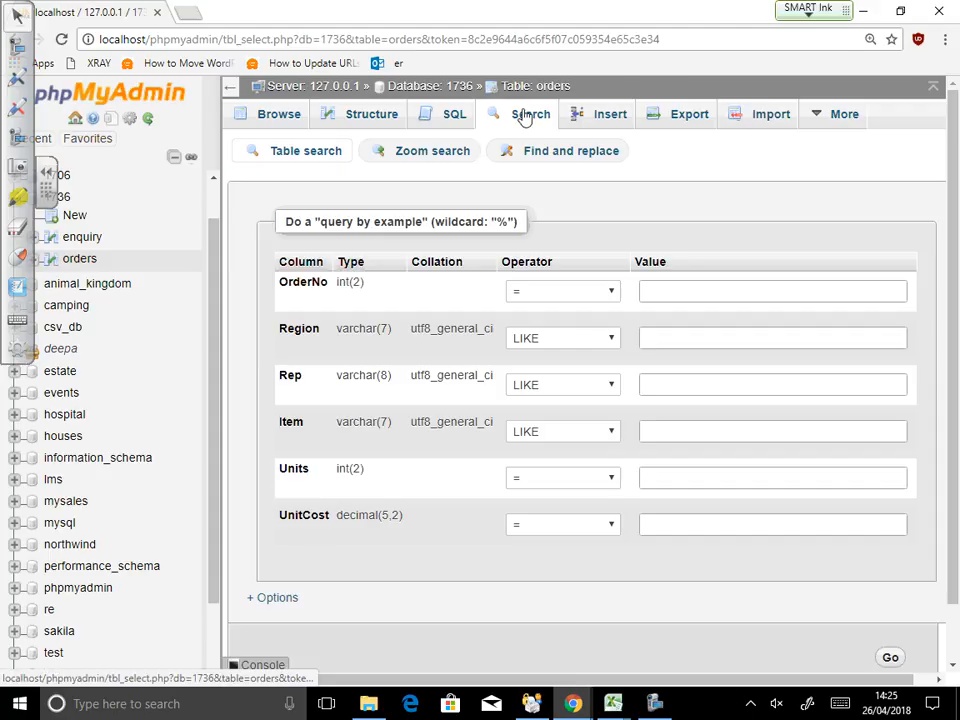
pyautogui.click(687, 431)
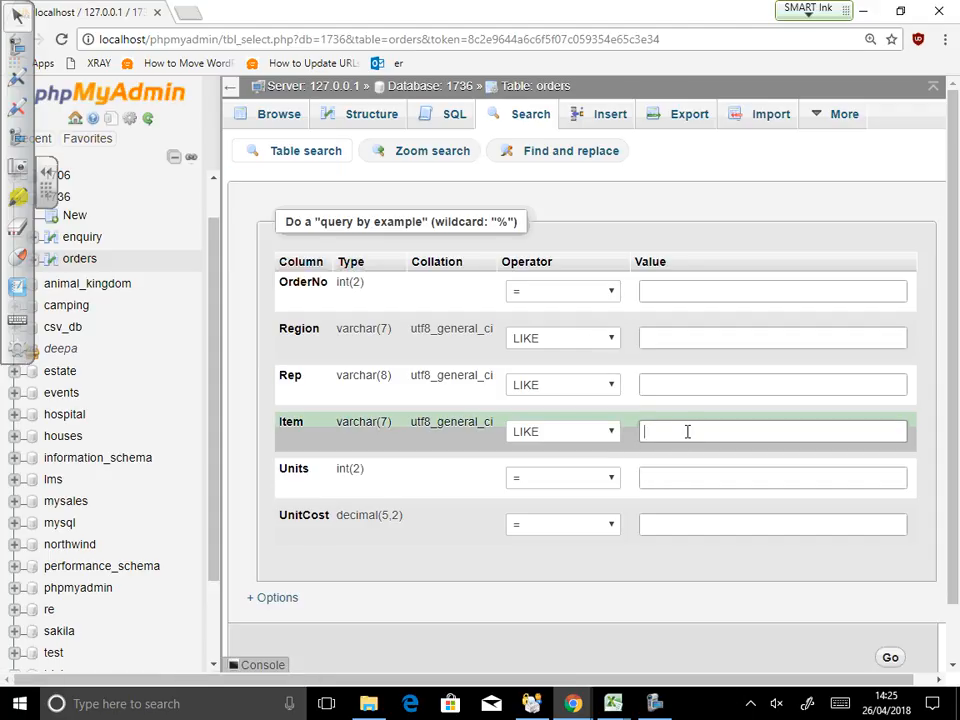
pyautogui.write('Pencil')
pyautogui.click(889, 657)
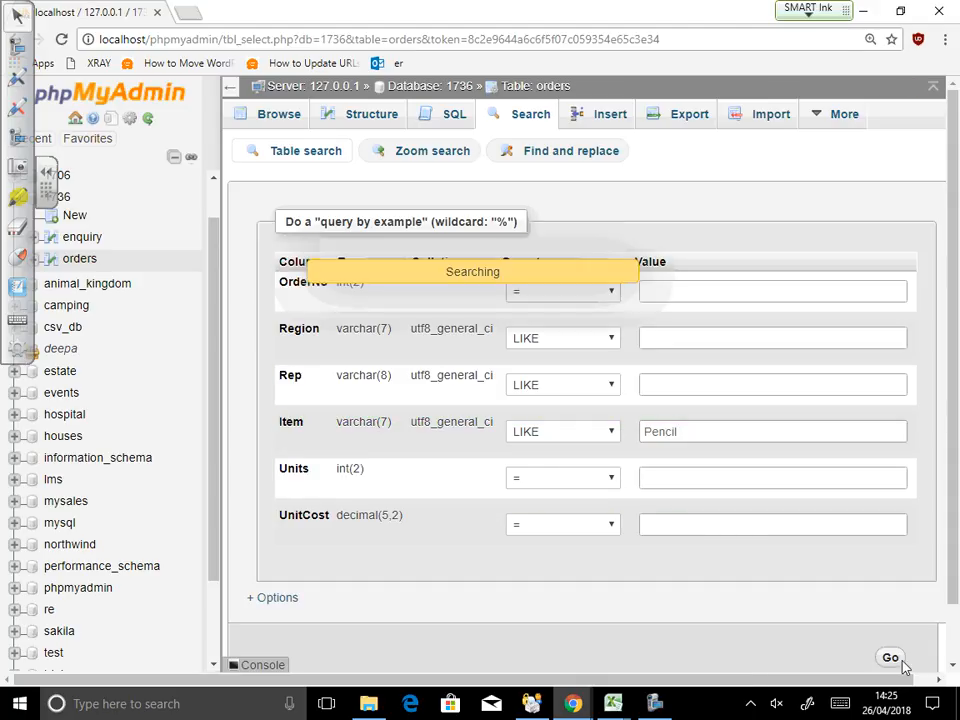
pyautogui.scroll(-2, 752, 655)
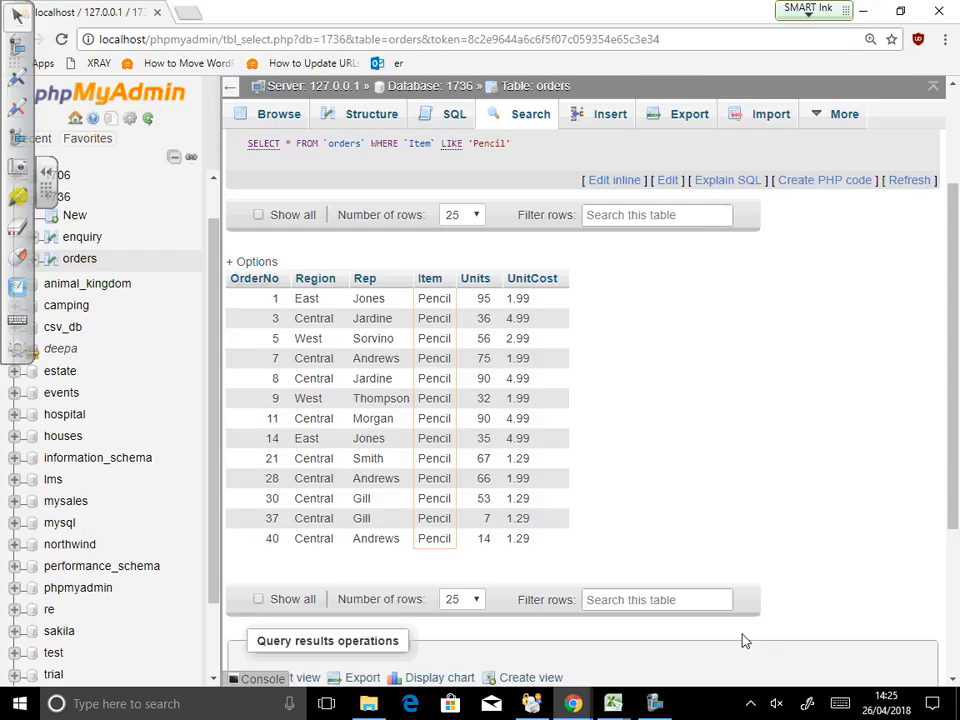
pyautogui.click(531, 115)
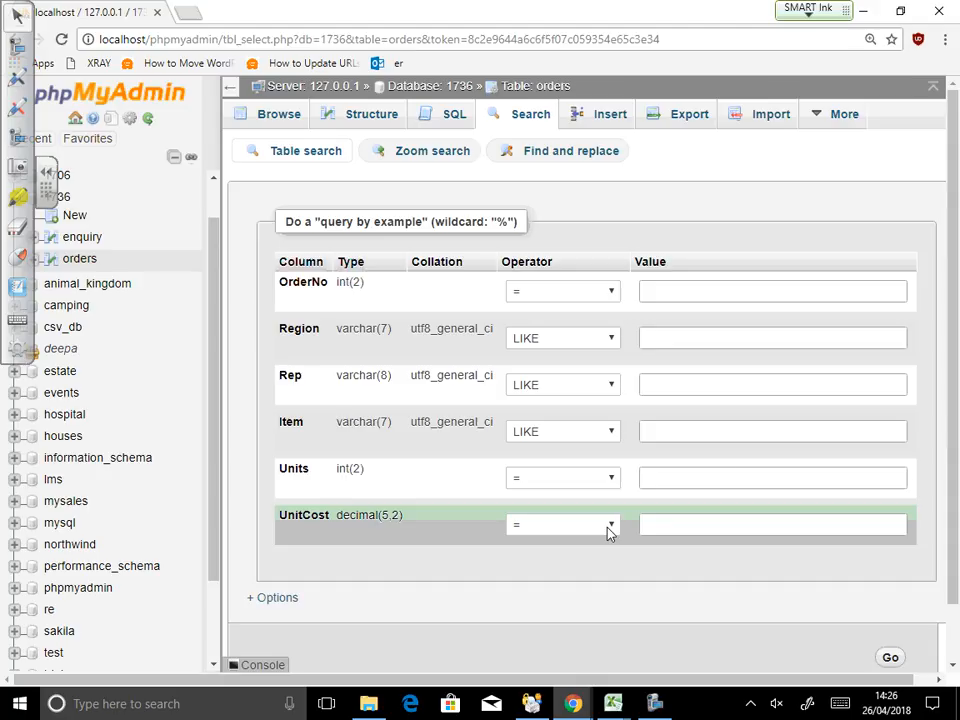
# Step: Try the != operator on OrderNo, then set it back to LIKE
pyautogui.click(614, 292)
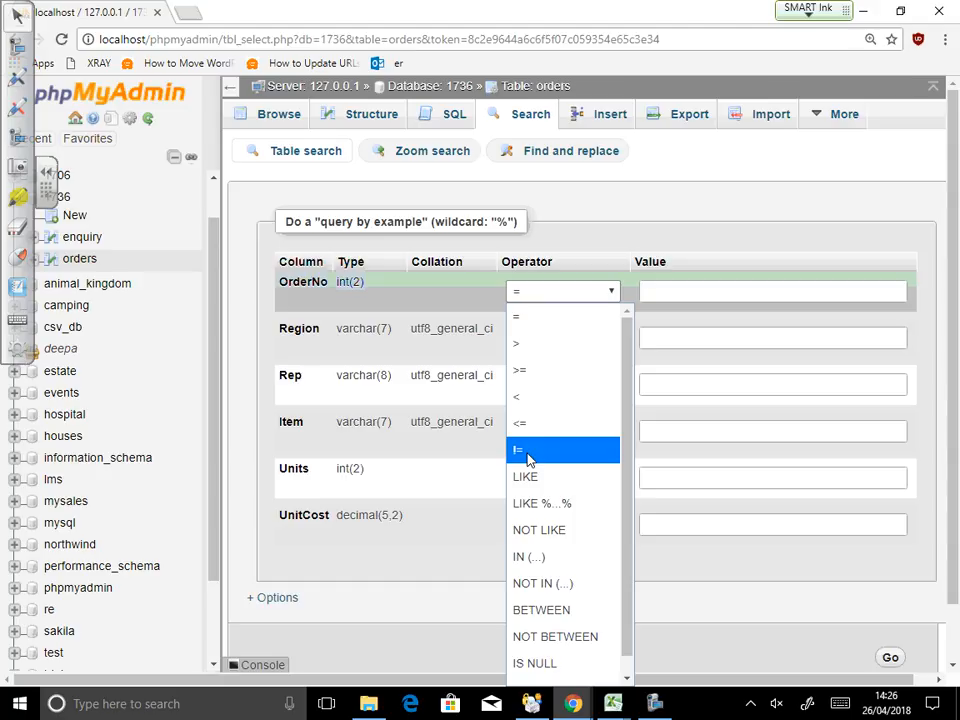
pyautogui.click(528, 455)
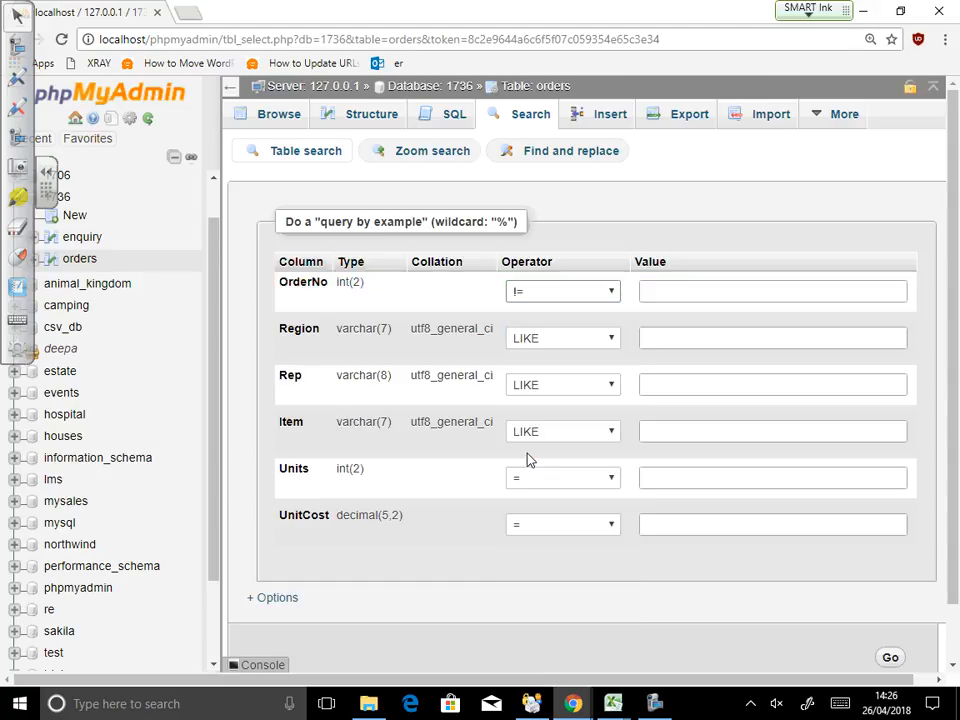
pyautogui.click(556, 294)
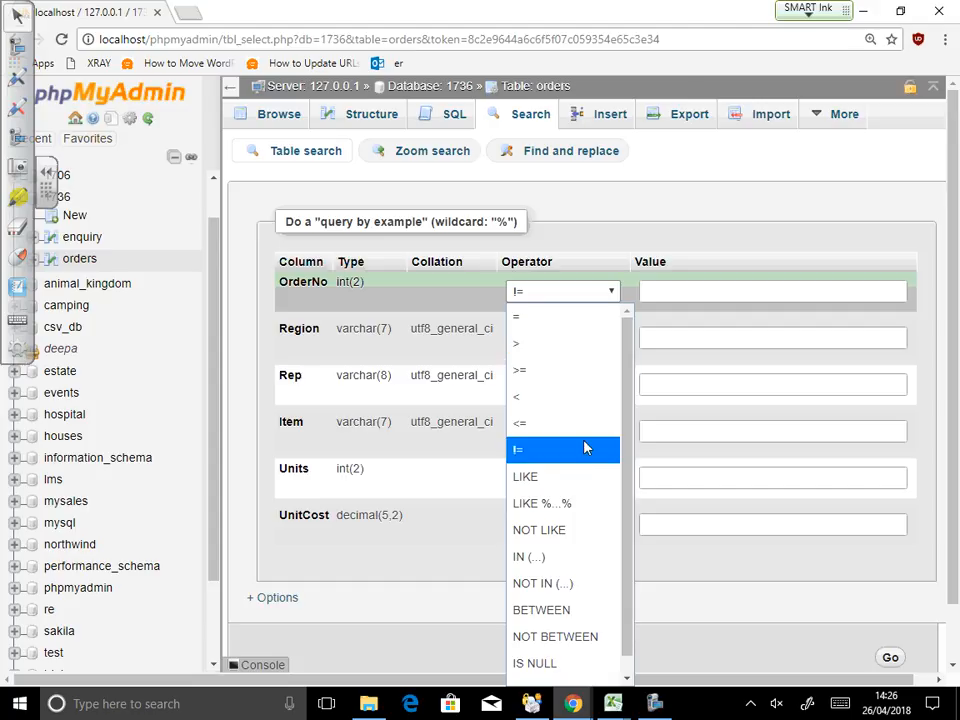
pyautogui.click(575, 475)
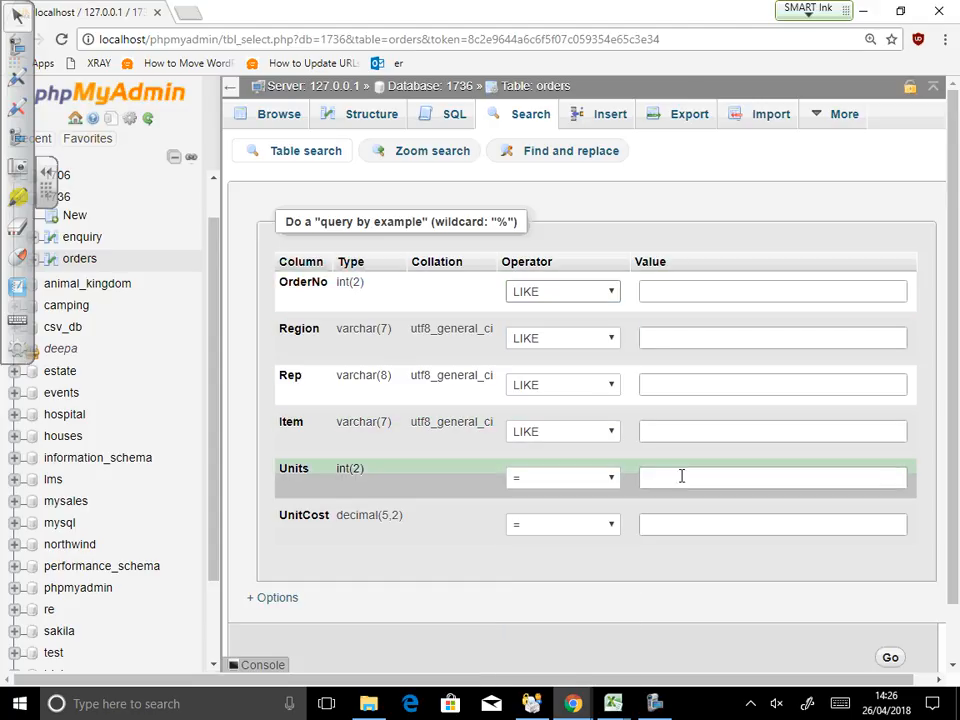
# Step: Search orders with Item != 'Pencil', listing Binder, Pen, Pen Set and Desk rows
pyautogui.click(610, 434)
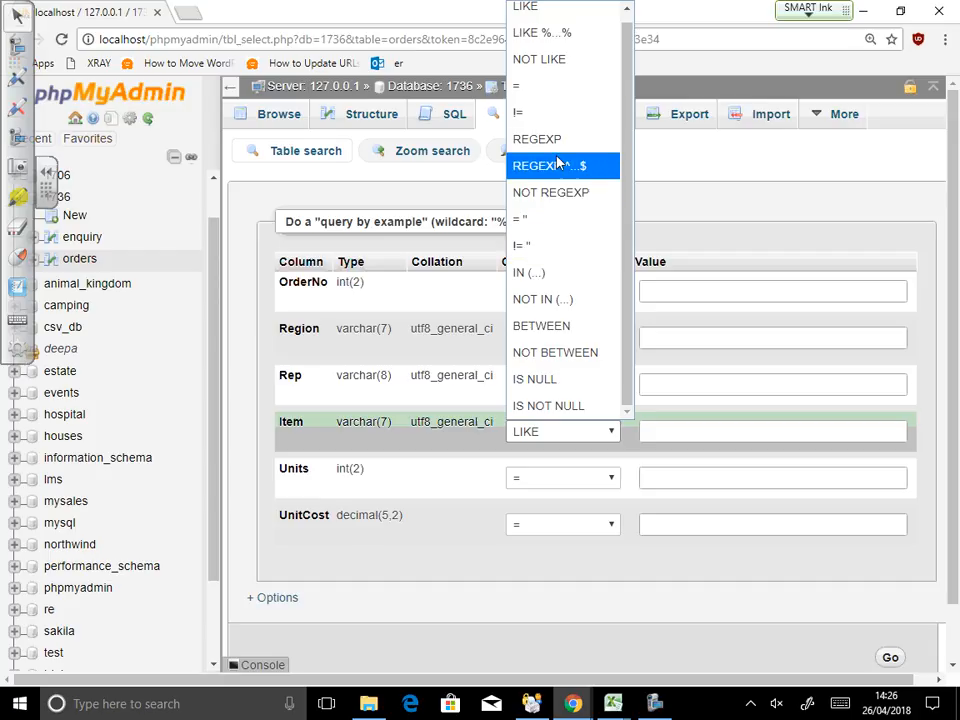
pyautogui.click(553, 112)
pyautogui.click(716, 439)
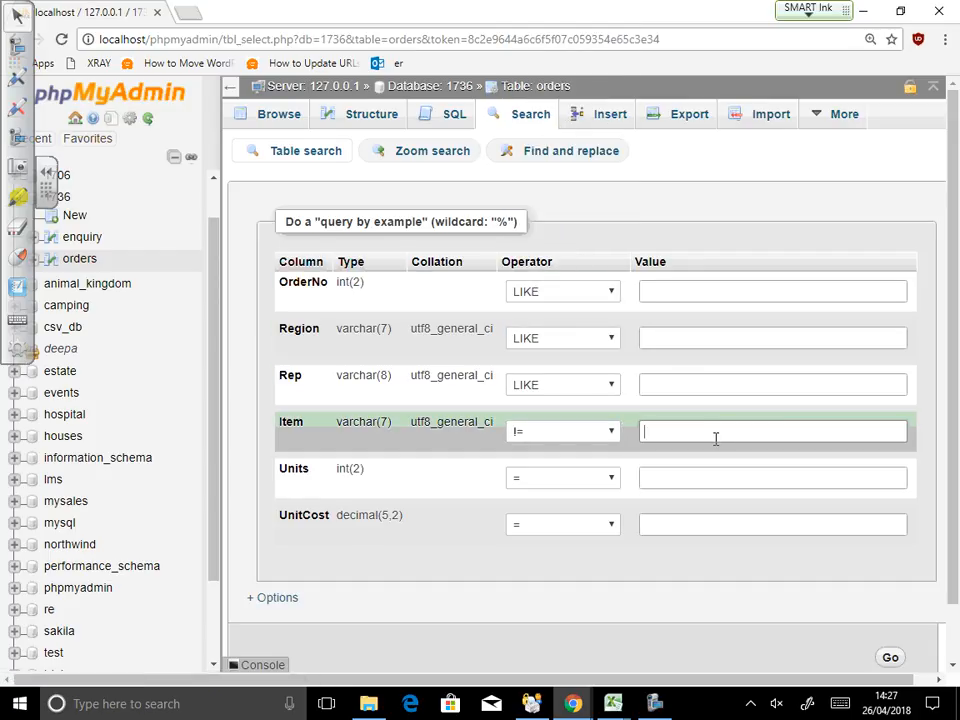
pyautogui.write('Pencil')
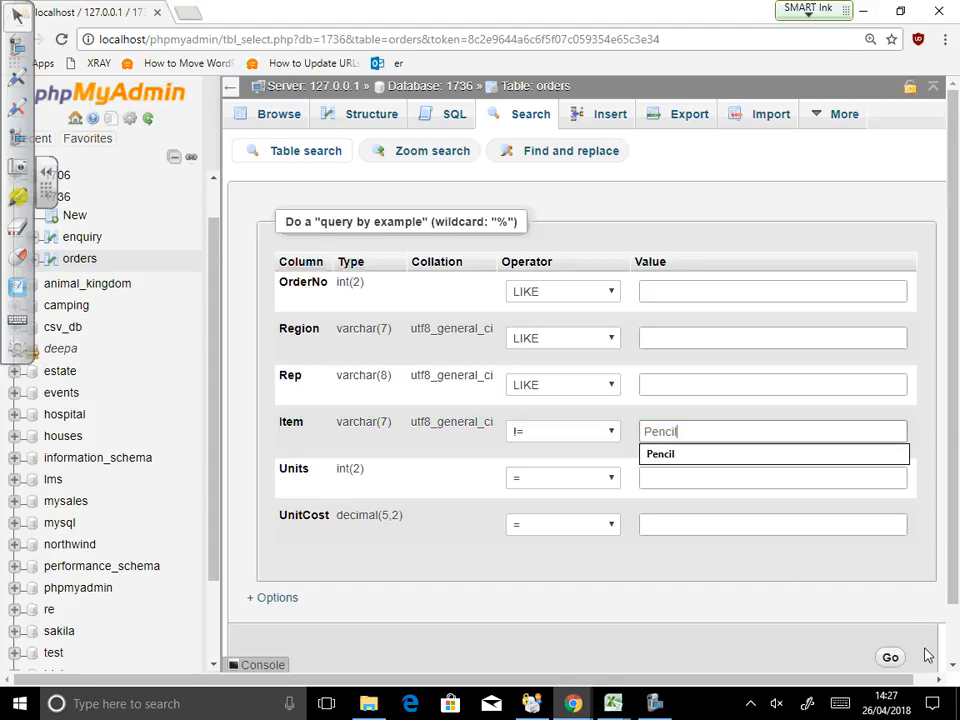
pyautogui.click(888, 655)
pyautogui.scroll(-5, 739, 515)
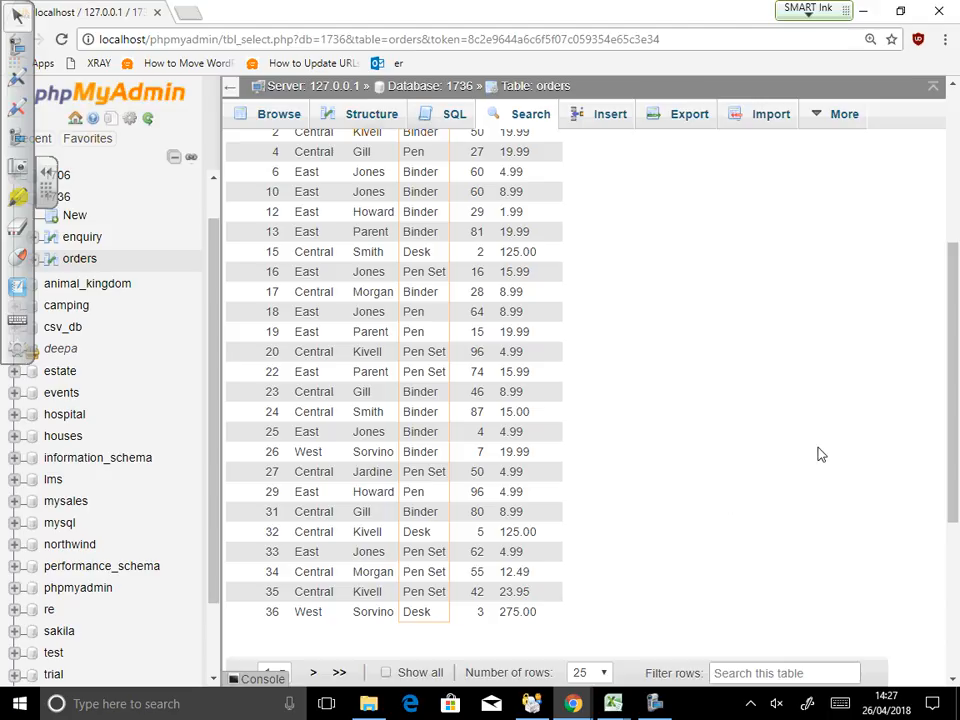
pyautogui.click(524, 118)
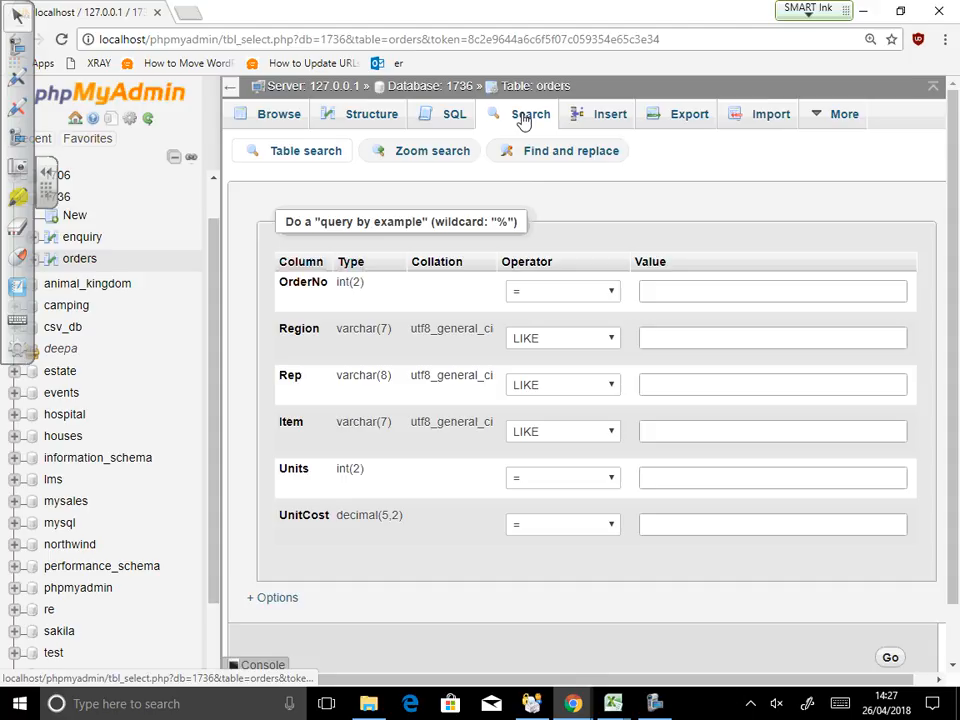
# Step: Search orders with Item LIKE 'p', keeping the LIKE operator, returning zero rows
pyautogui.click(586, 392)
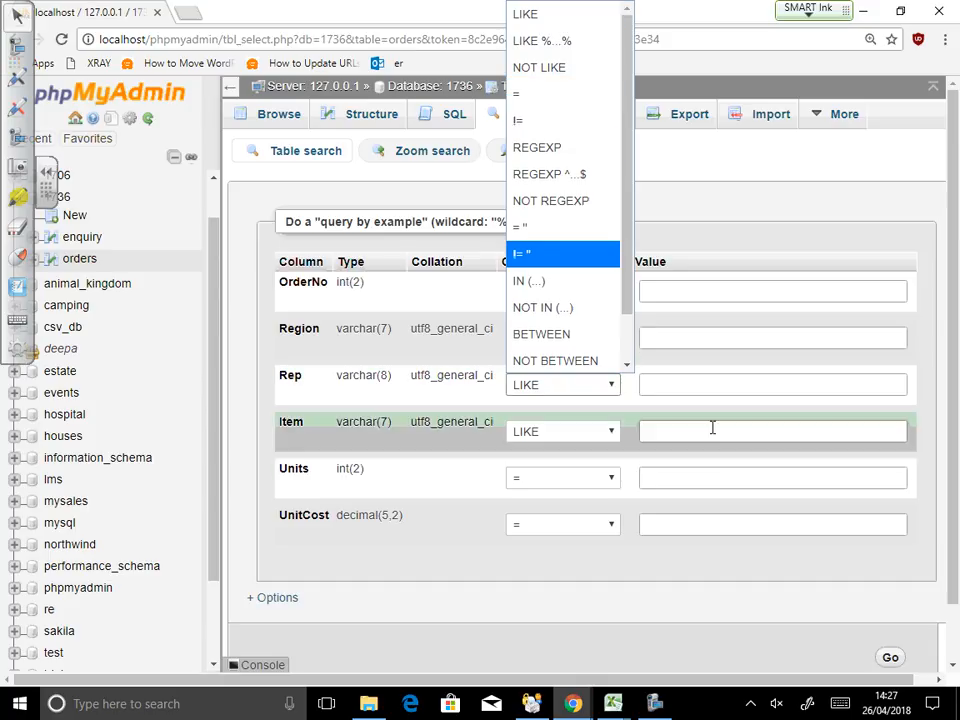
pyautogui.click(671, 437)
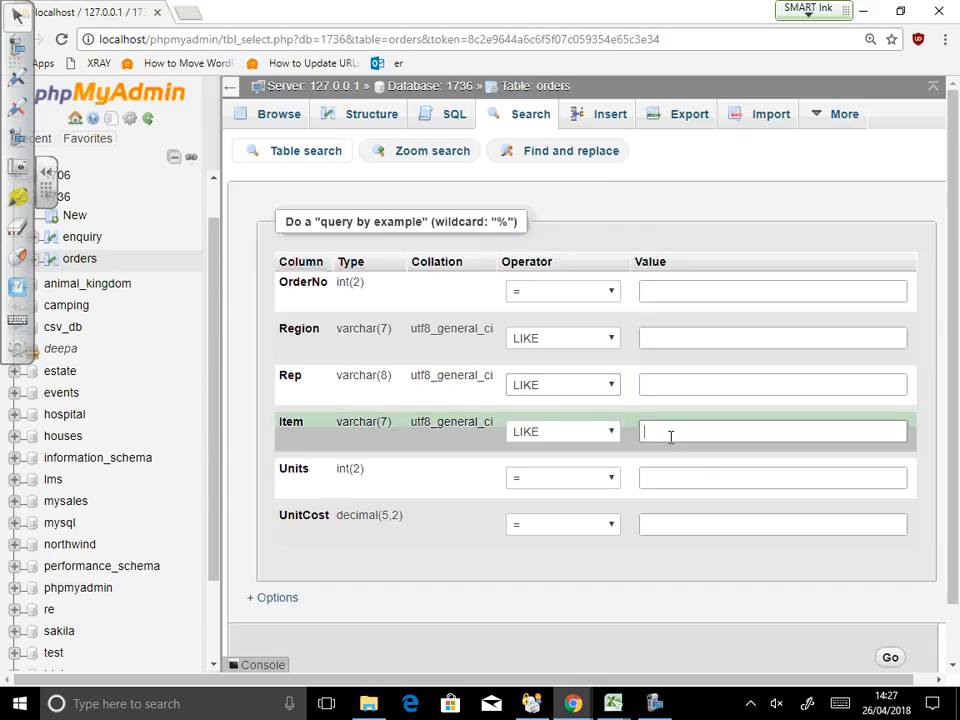
pyautogui.write('p')
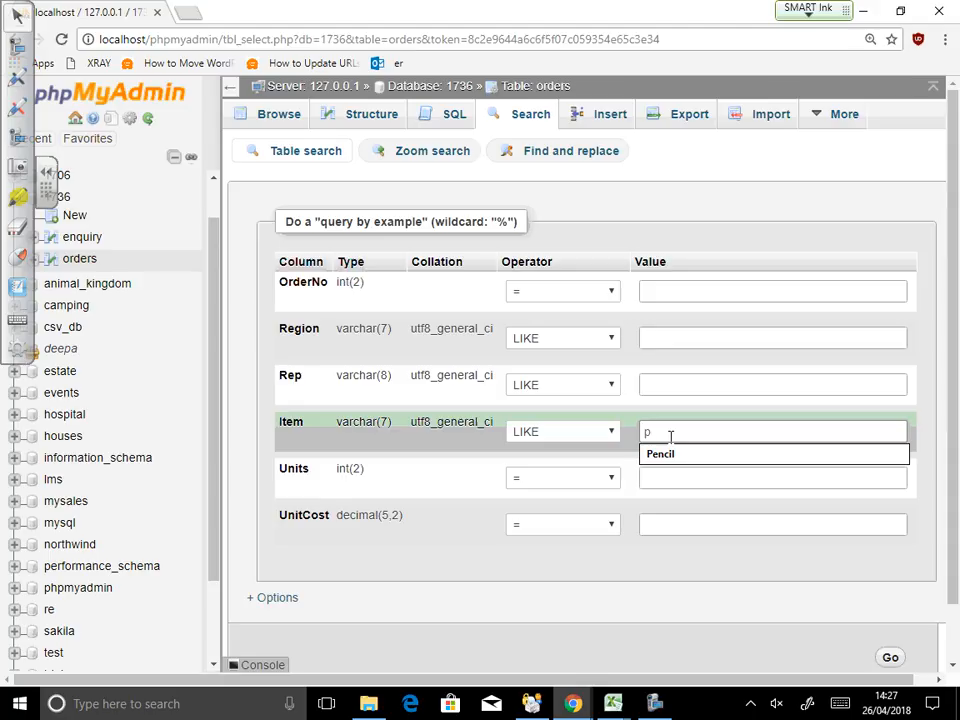
pyautogui.click(759, 607)
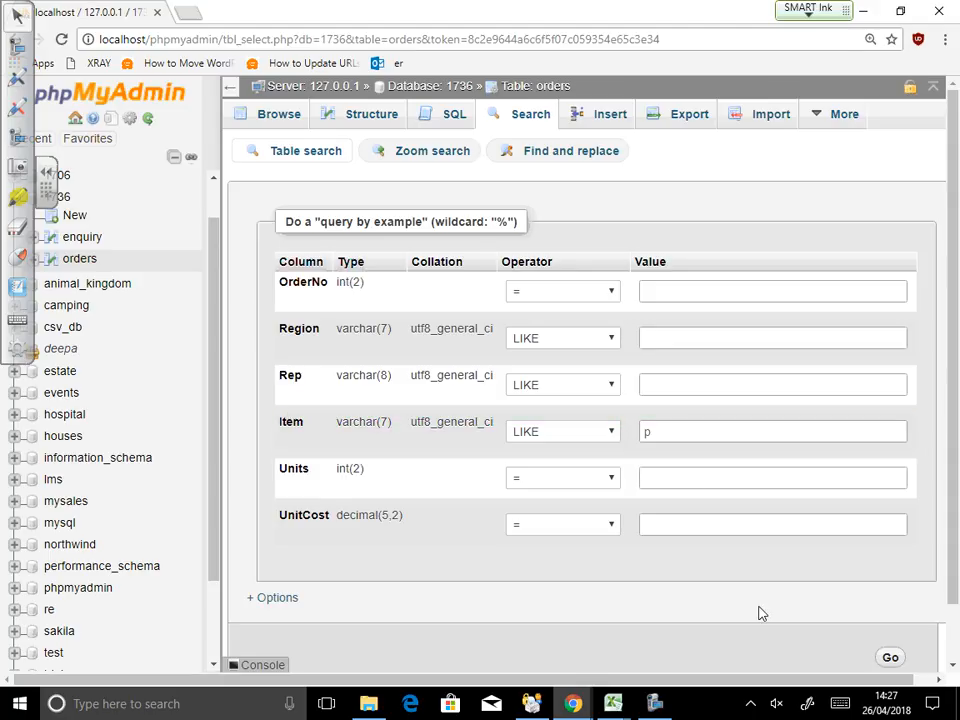
pyautogui.click(890, 658)
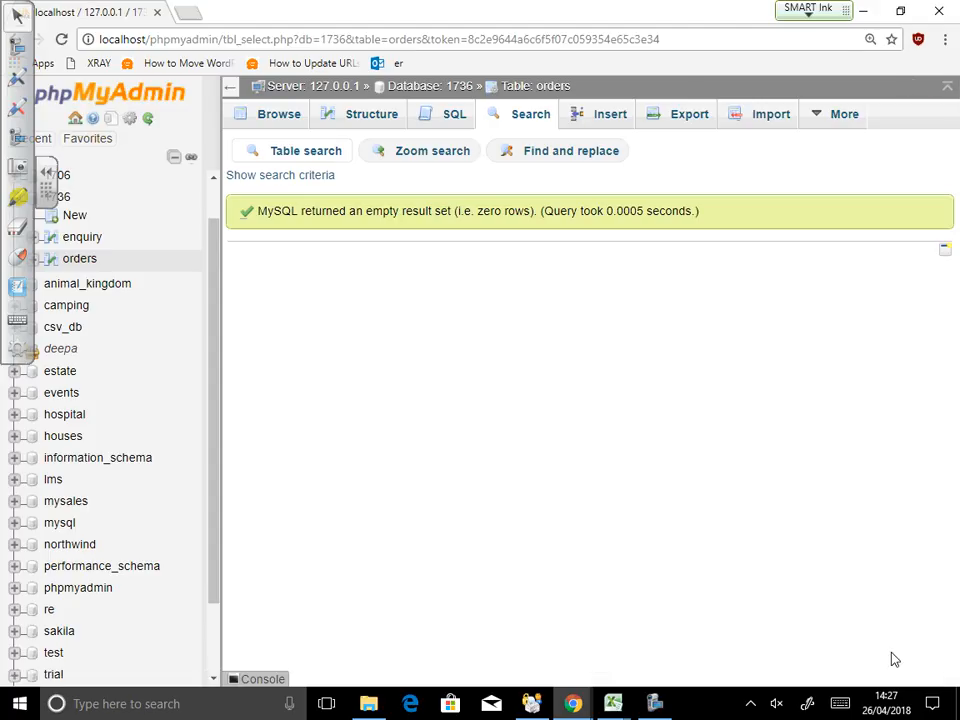
# Step: Search orders with Item LIKE %...% 'p', listing 25 rows, then reopen a blank form
pyautogui.click(520, 115)
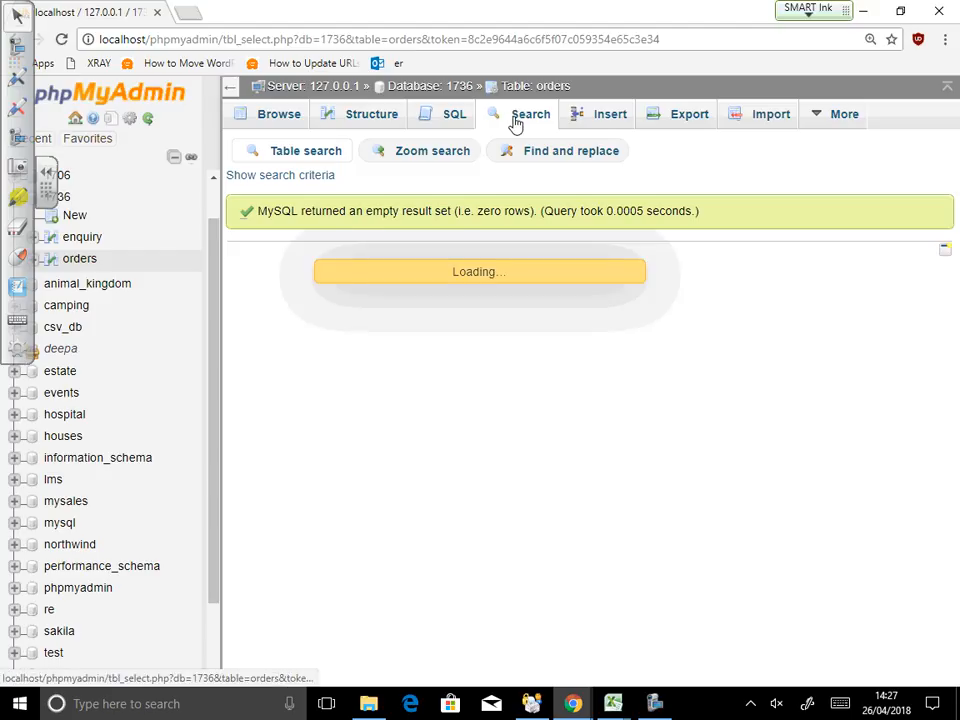
pyautogui.click(567, 432)
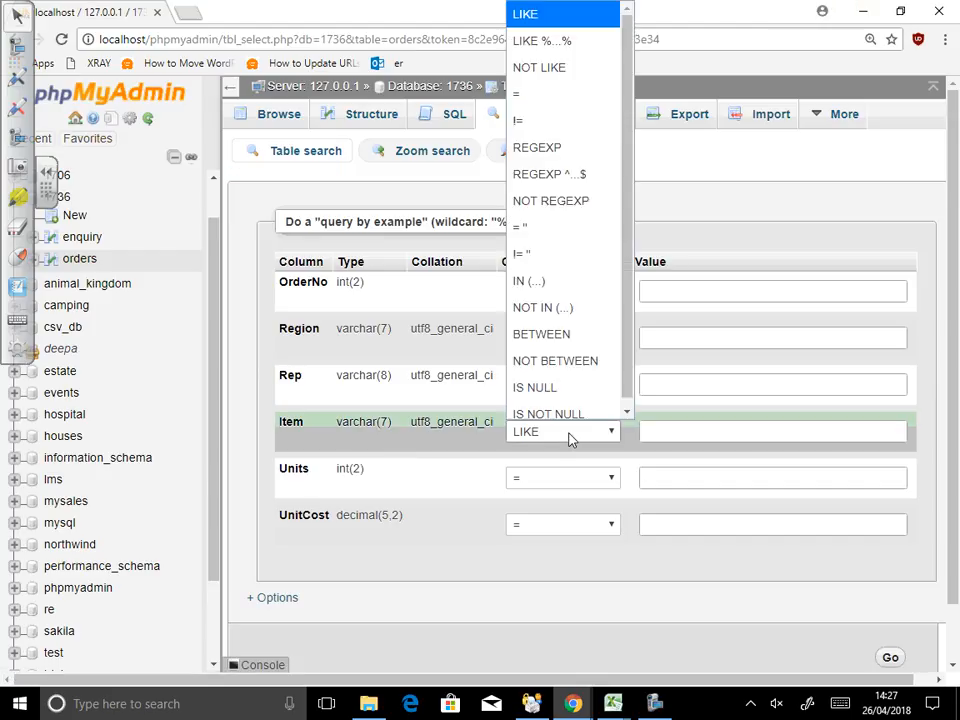
pyautogui.click(551, 32)
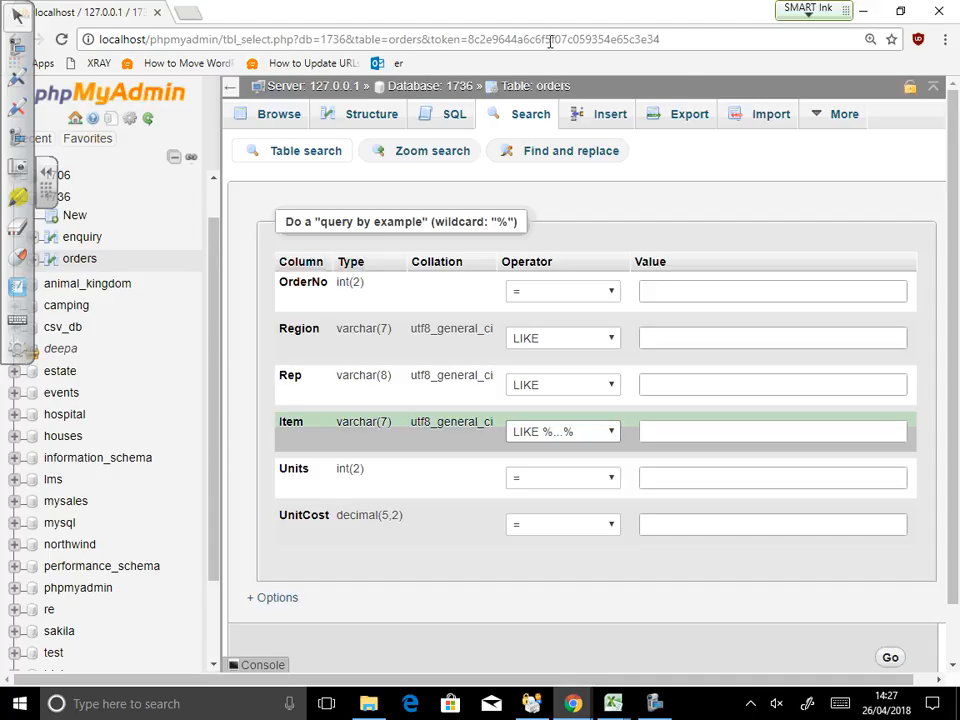
pyautogui.click(675, 432)
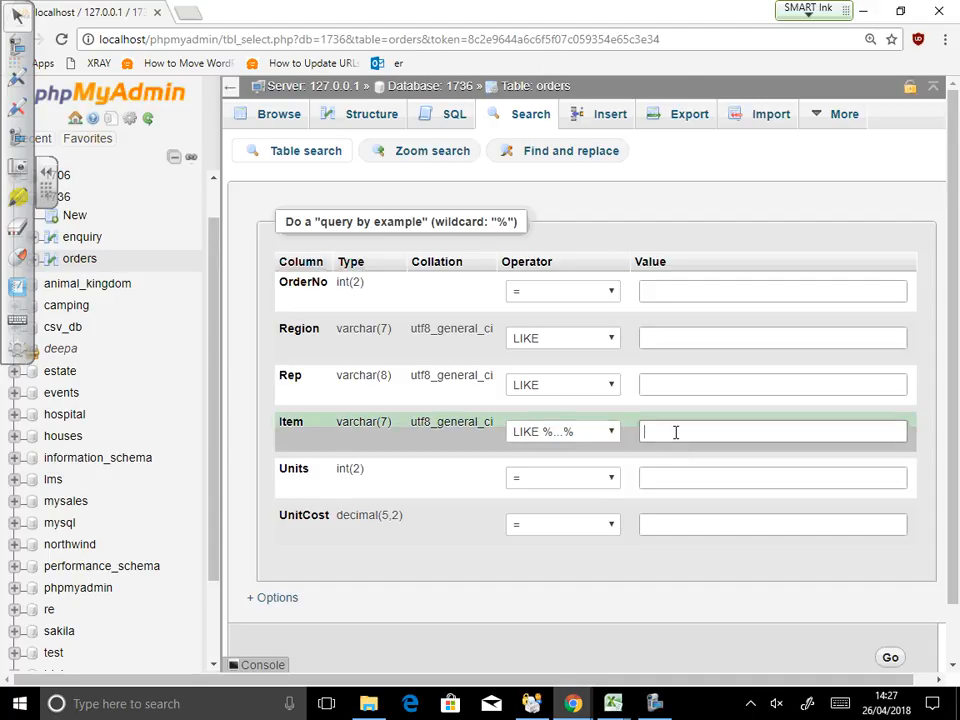
pyautogui.write('p')
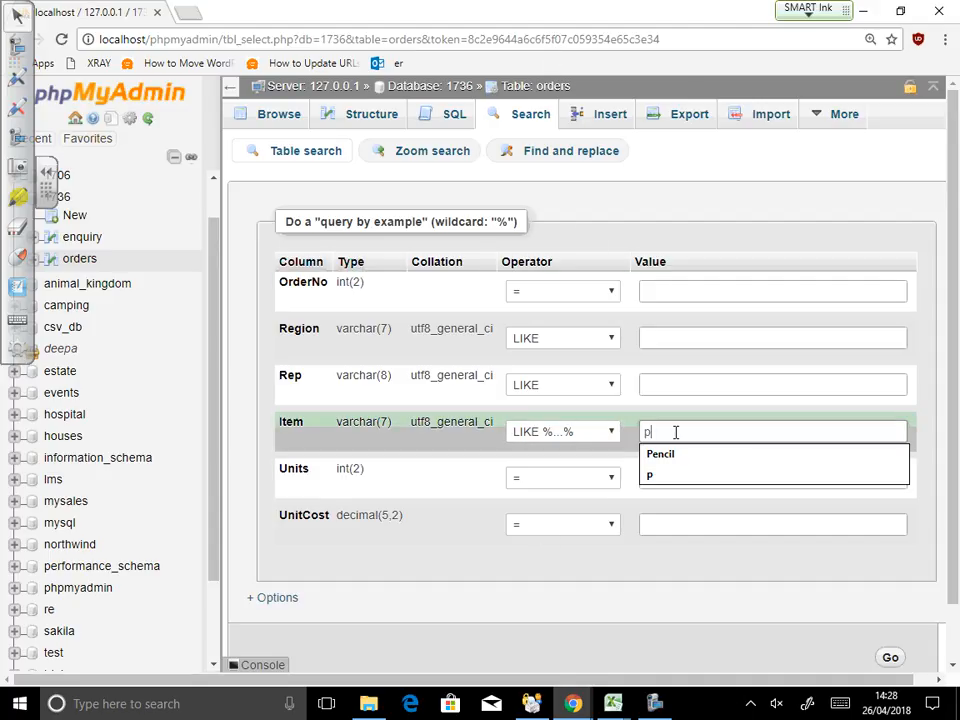
pyautogui.click(890, 659)
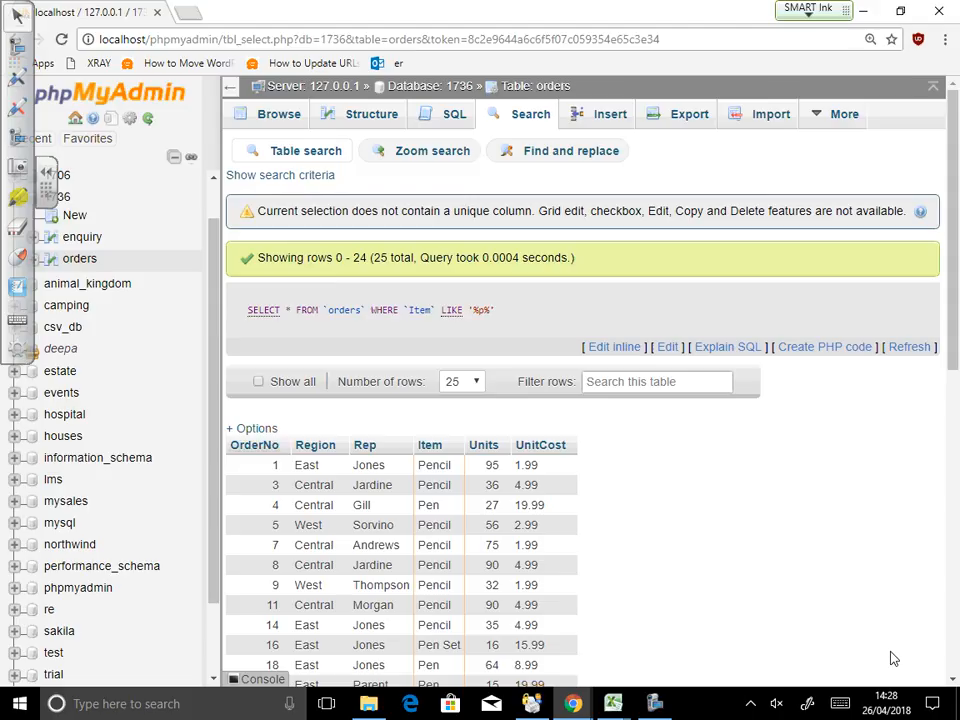
pyautogui.click(515, 116)
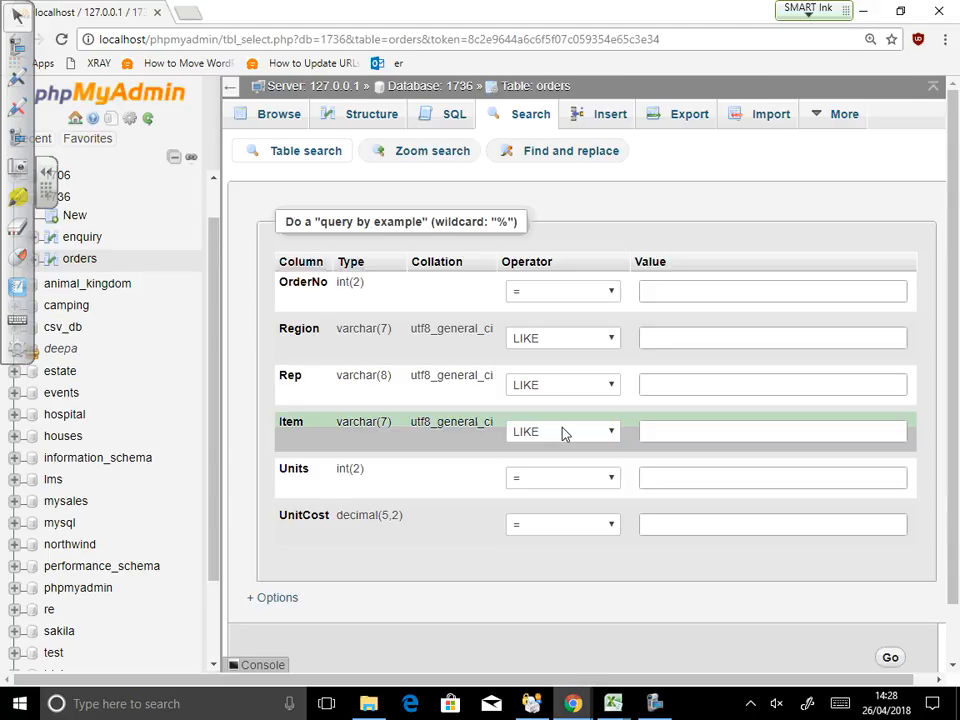
# Step: Search orders with Item LIKE '%p', which returns no rows
pyautogui.click(652, 433)
pyautogui.write('p')
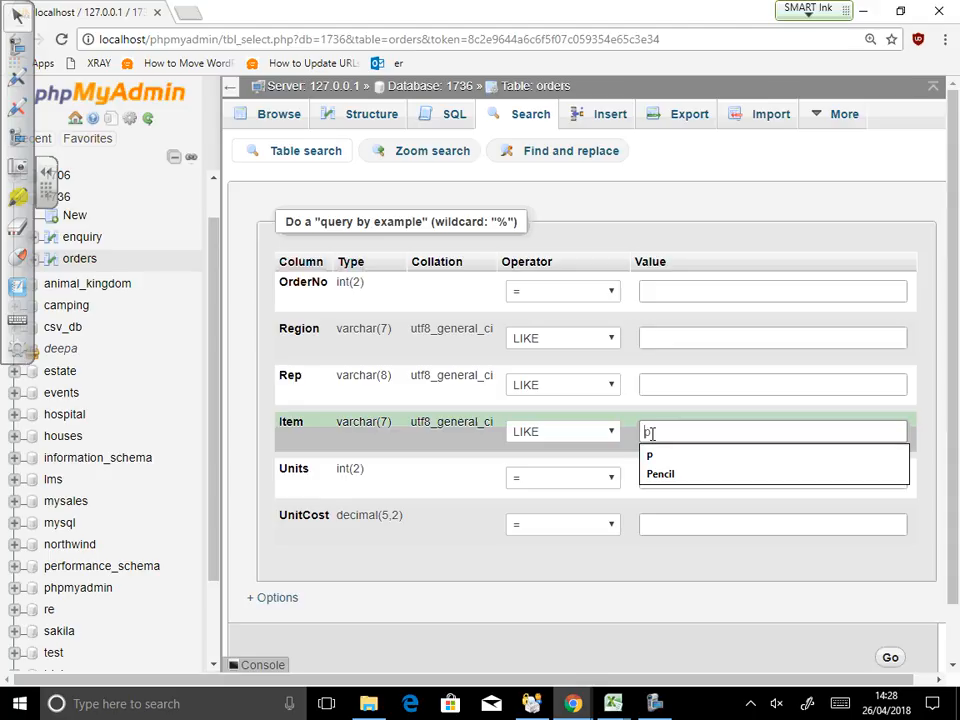
pyautogui.click(646, 432)
pyautogui.write('%')
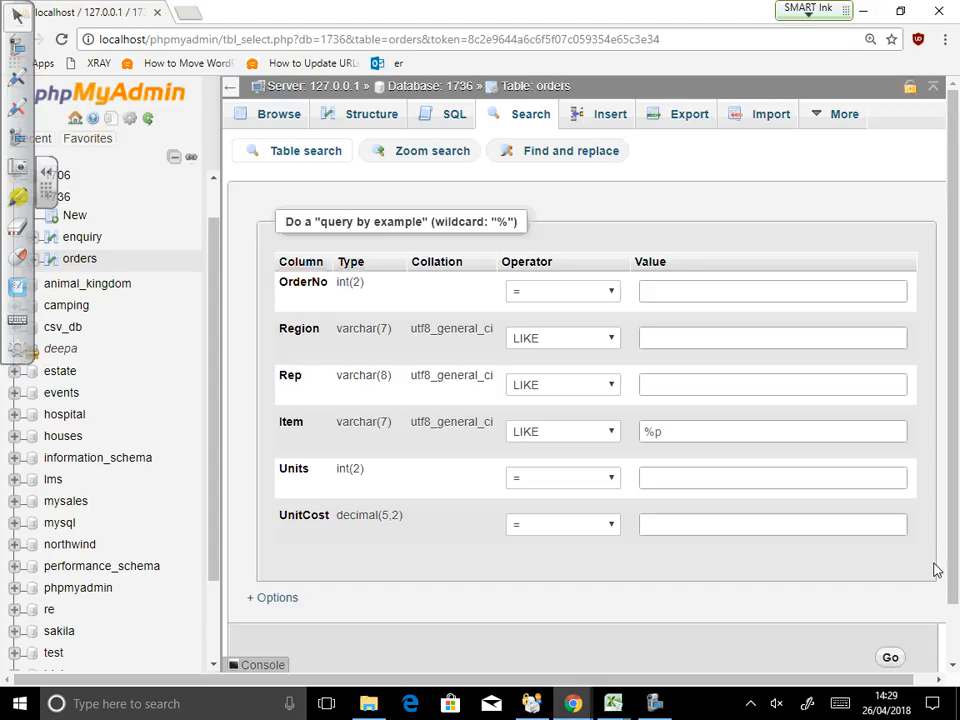
pyautogui.scroll(-1, 897, 597)
pyautogui.click(893, 596)
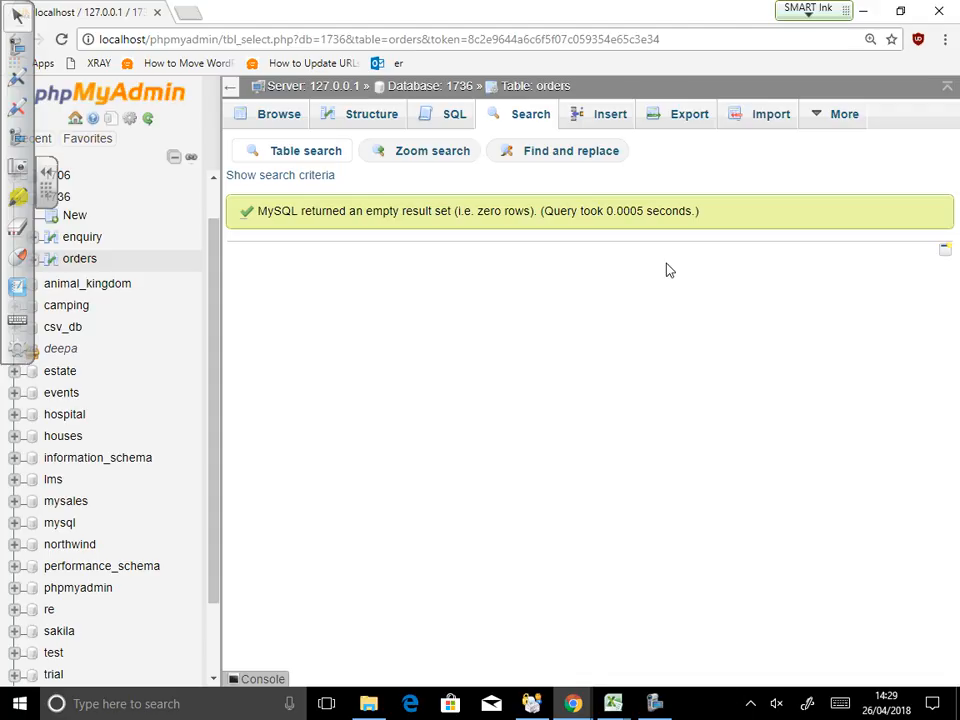
# Step: Search again with Item LIKE 'p%', listing 25 Pencil, Pen and Pen Set orders
pyautogui.click(499, 117)
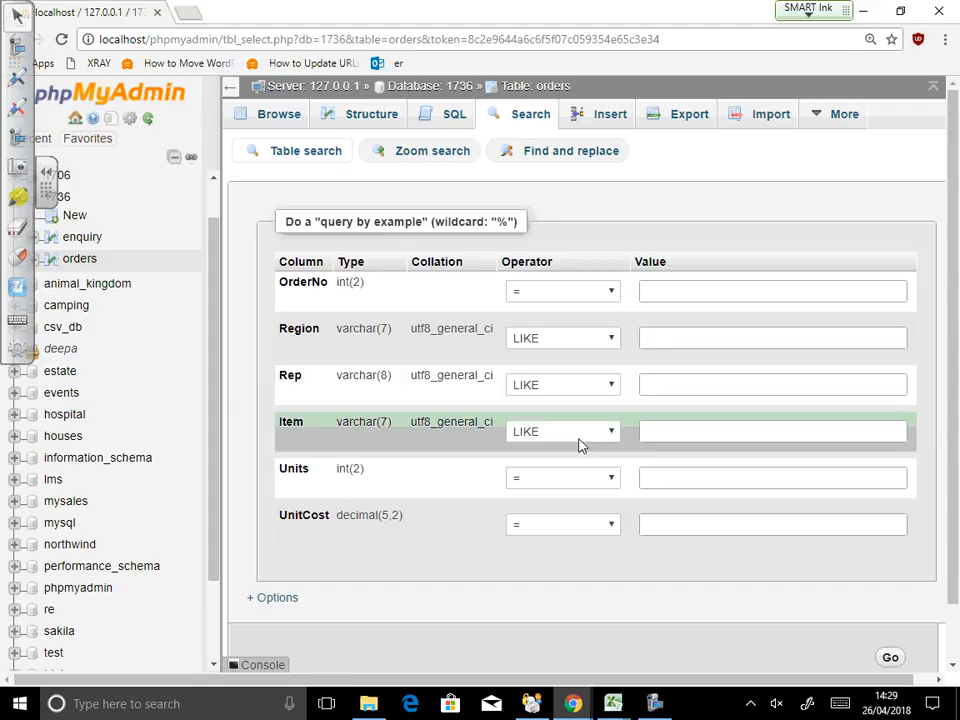
pyautogui.click(697, 432)
pyautogui.write('p')
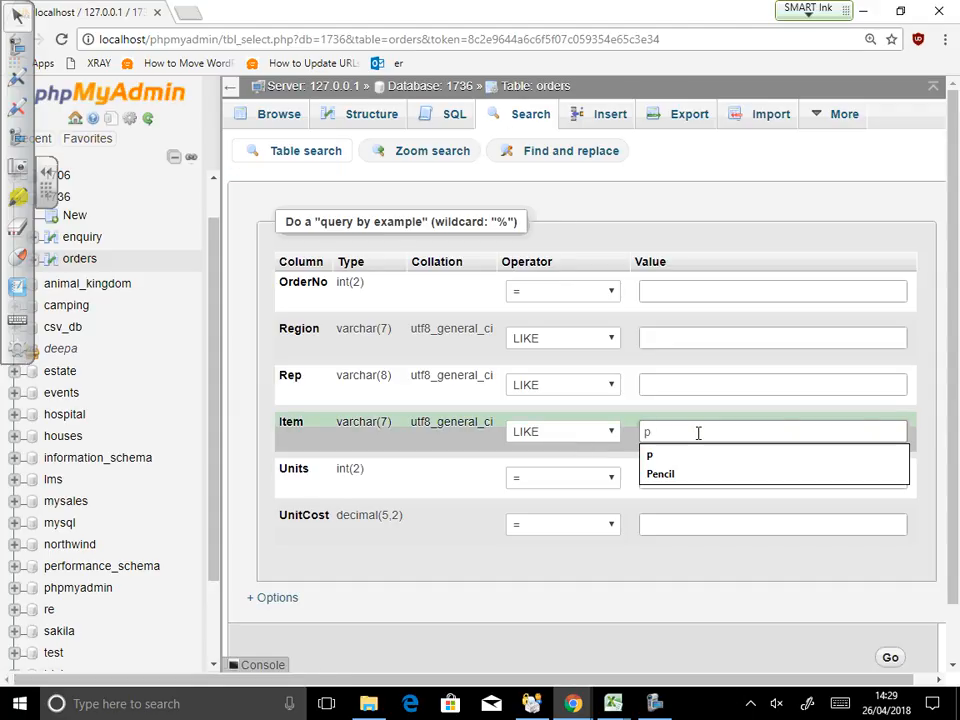
pyautogui.write('%')
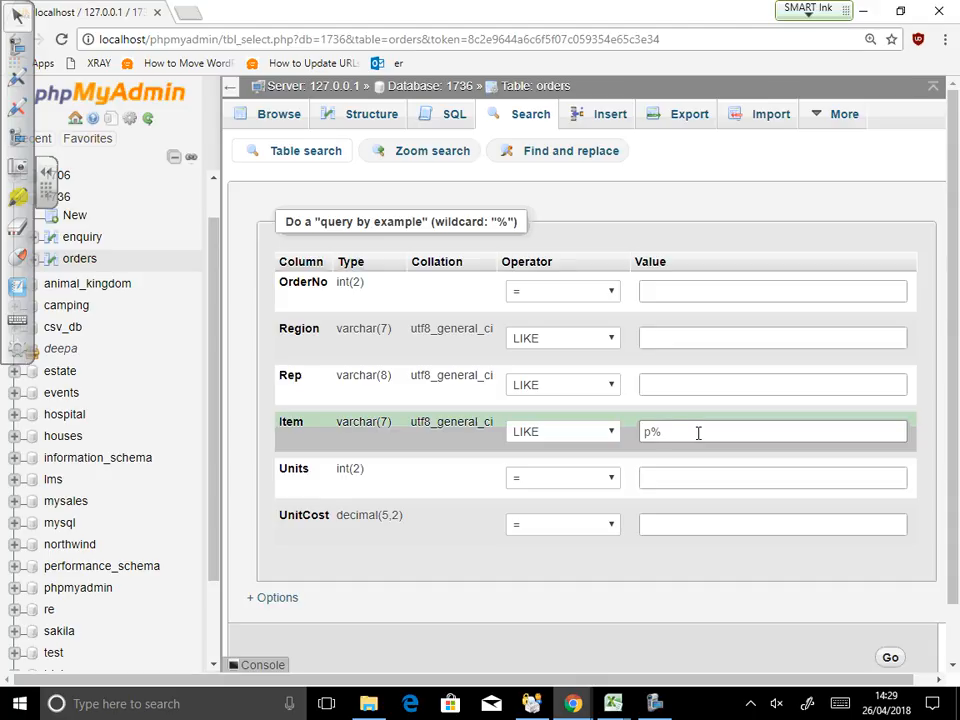
pyautogui.scroll(-1, 895, 626)
pyautogui.click(893, 626)
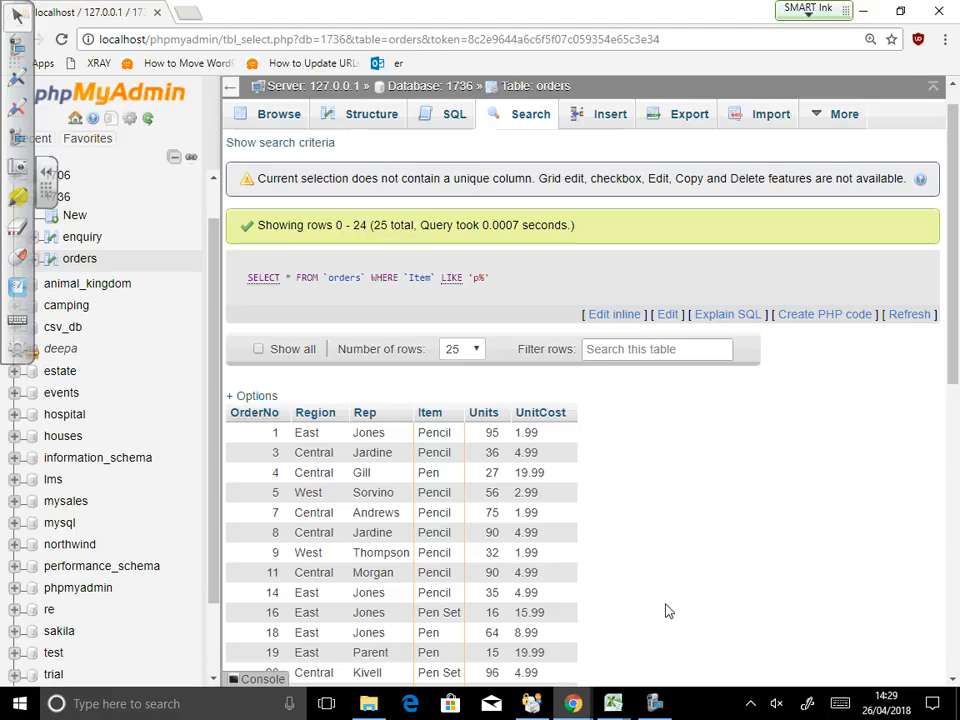
pyautogui.scroll(-1, 668, 615)
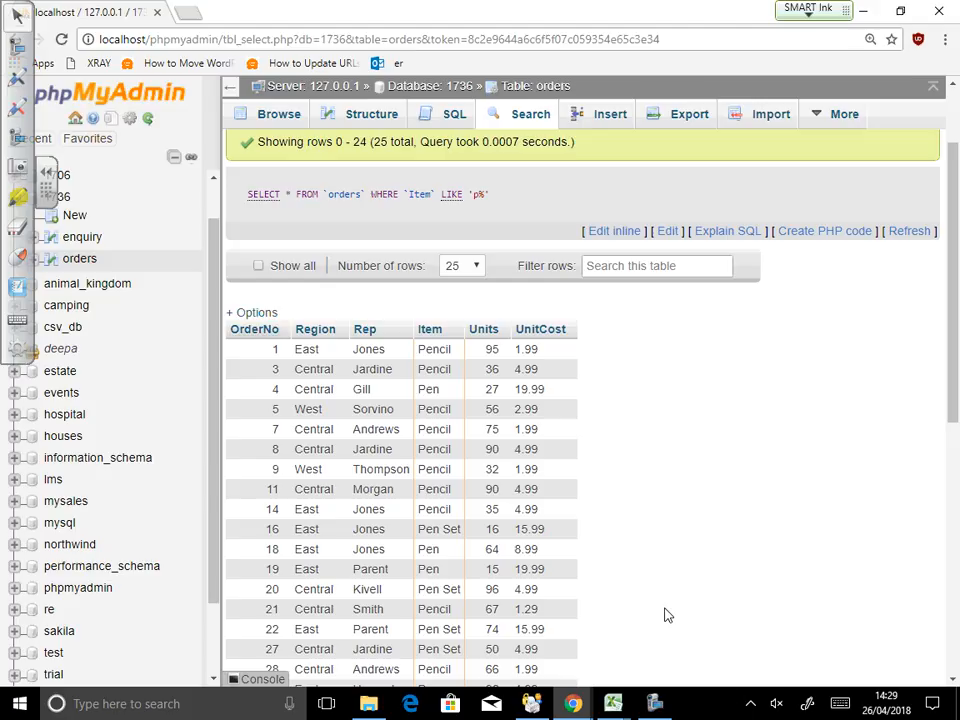
# Step: Search orders with Item LIKE 'Bin%', listing 15 Binder orders, then return to a blank form
pyautogui.click(533, 116)
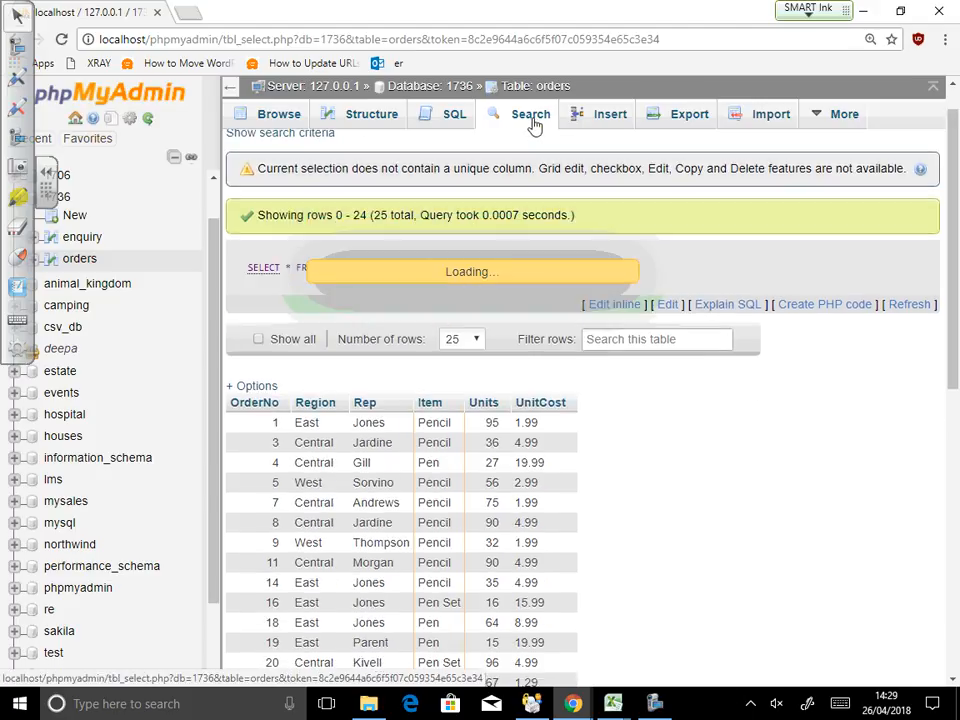
pyautogui.click(651, 437)
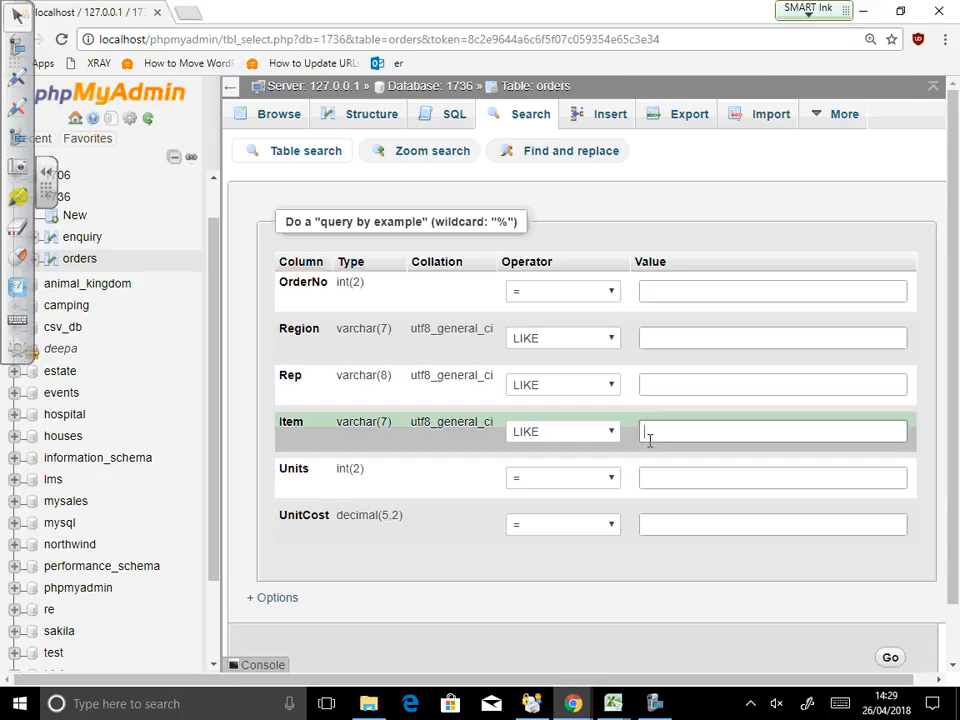
pyautogui.write('Bin')
pyautogui.write('%')
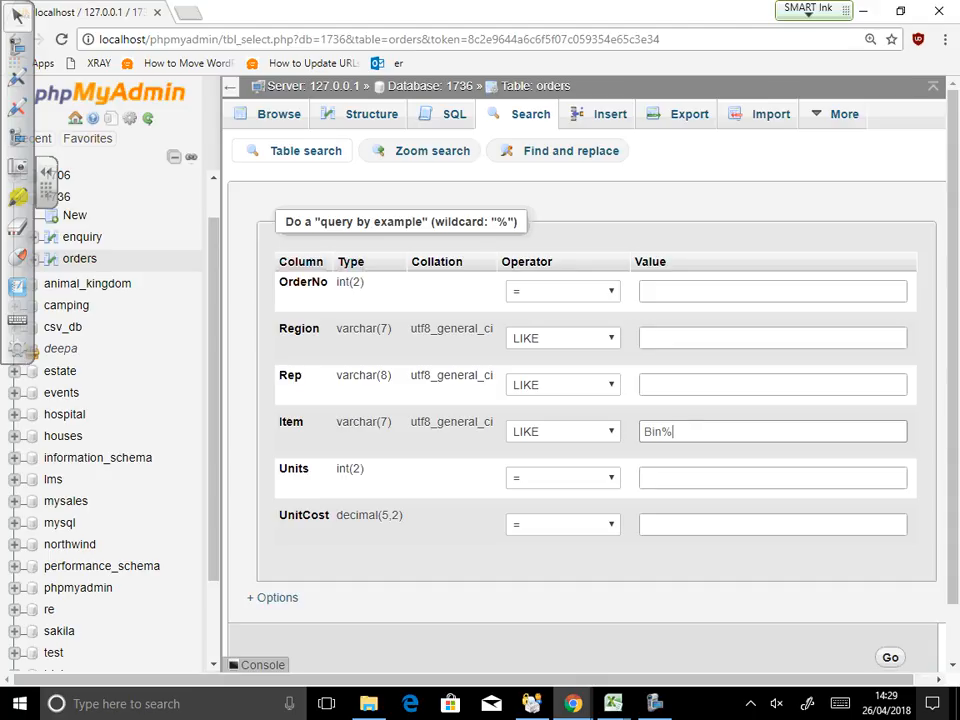
pyautogui.click(892, 658)
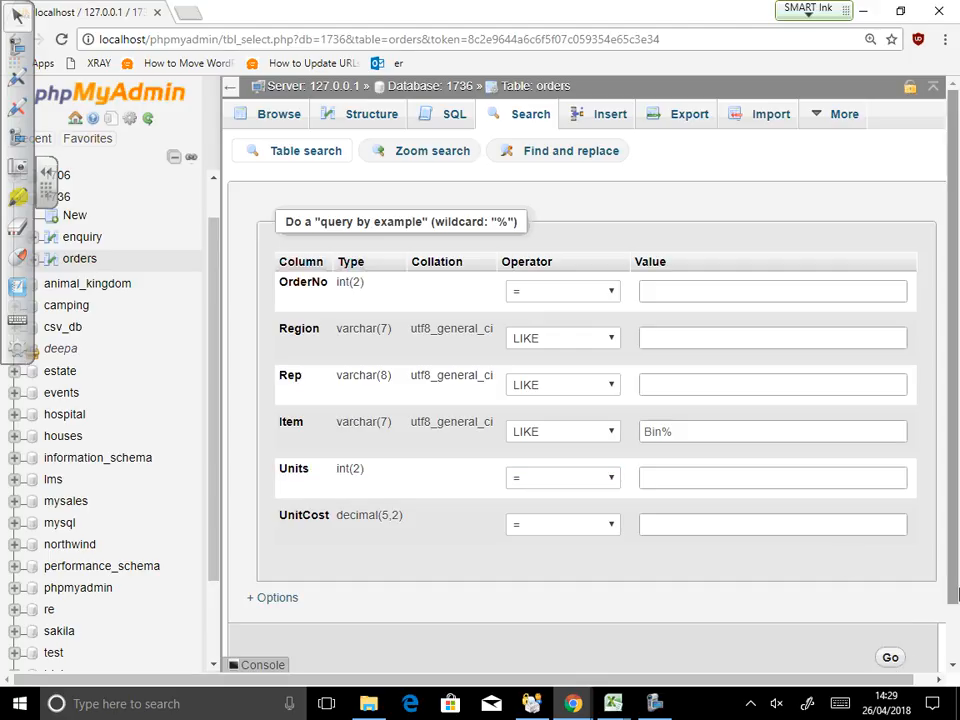
pyautogui.scroll(-1, 953, 605)
pyautogui.click(893, 614)
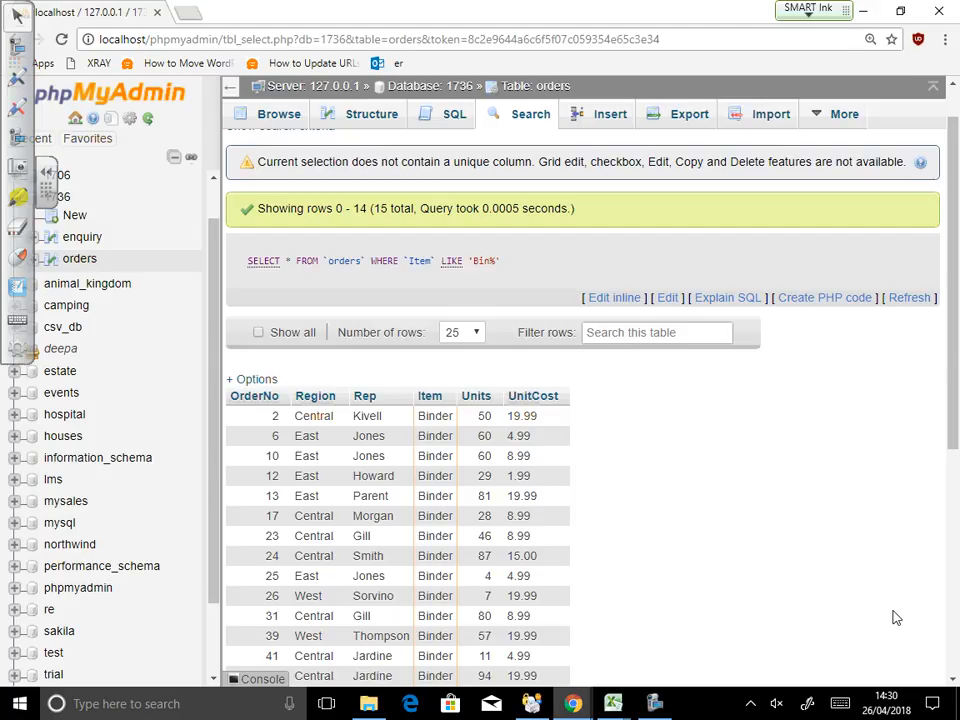
pyautogui.click(513, 116)
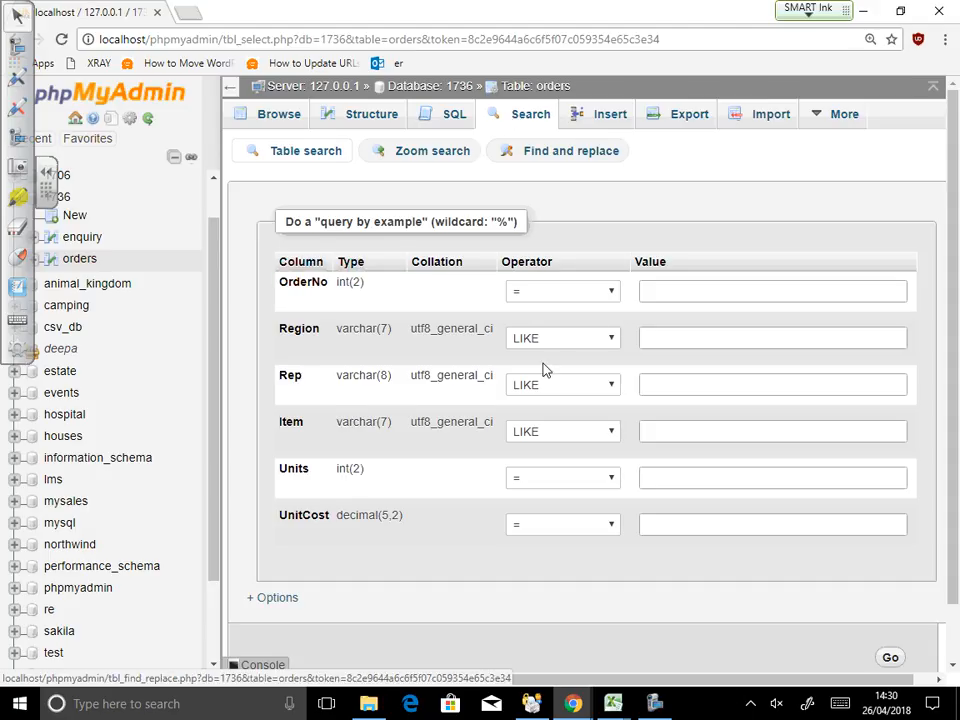
# Step: Search orders with Item in the list 'pencil,binder', then reopen the blank search form
pyautogui.click(584, 439)
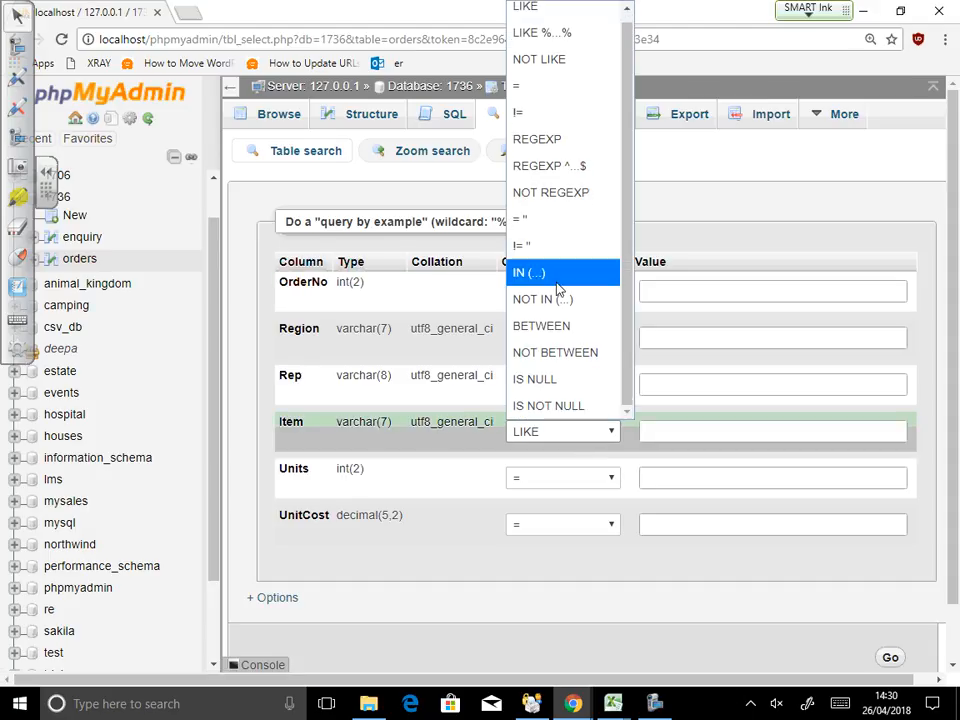
pyautogui.click(556, 273)
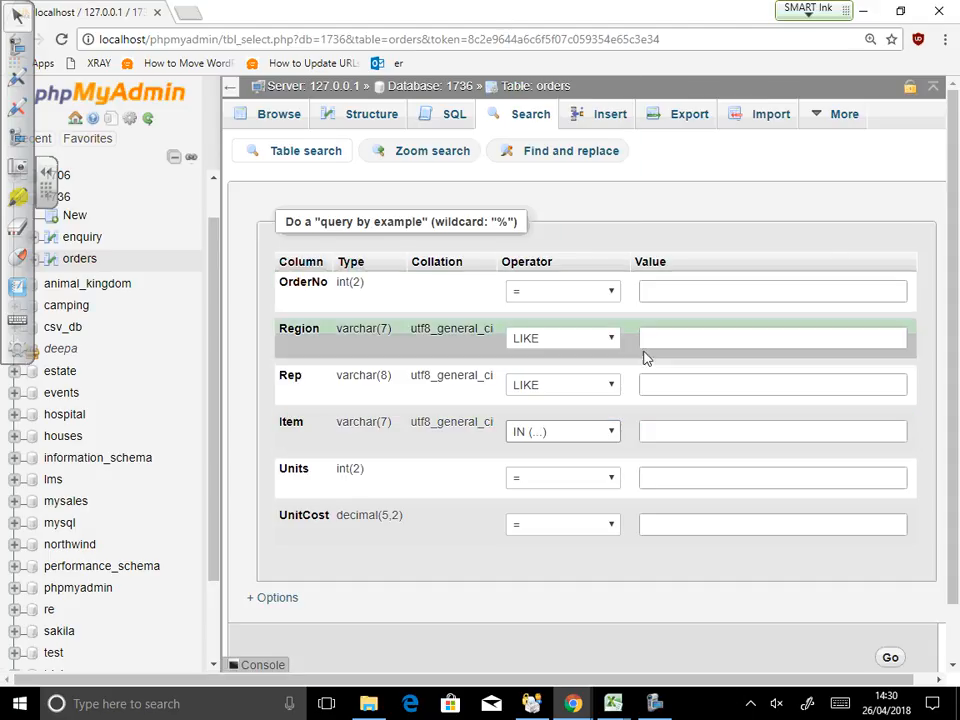
pyautogui.click(643, 433)
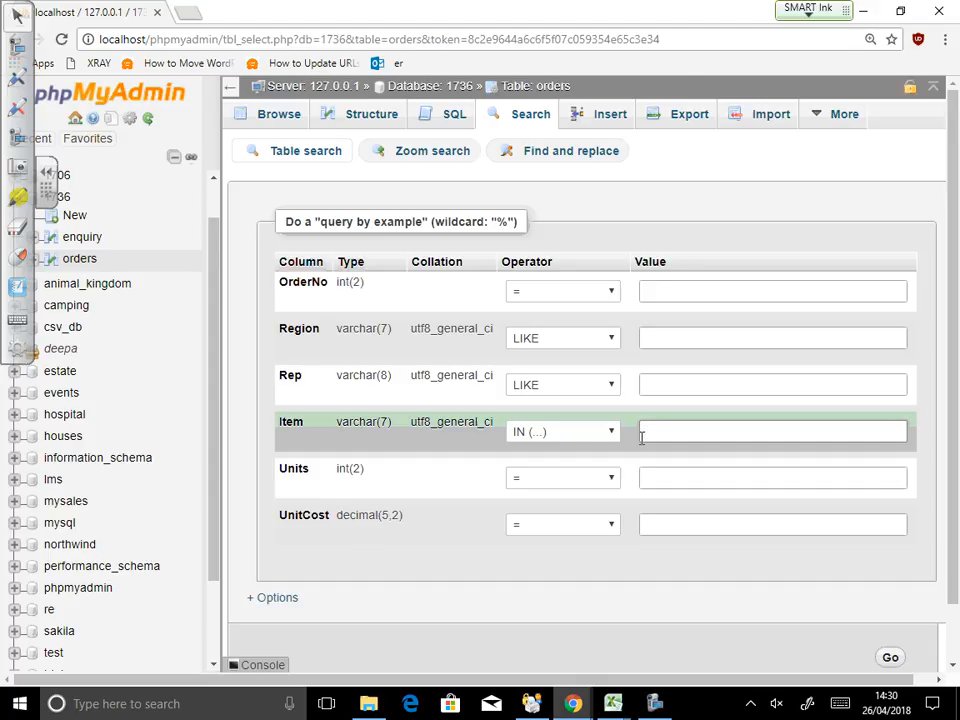
pyautogui.write('pencil')
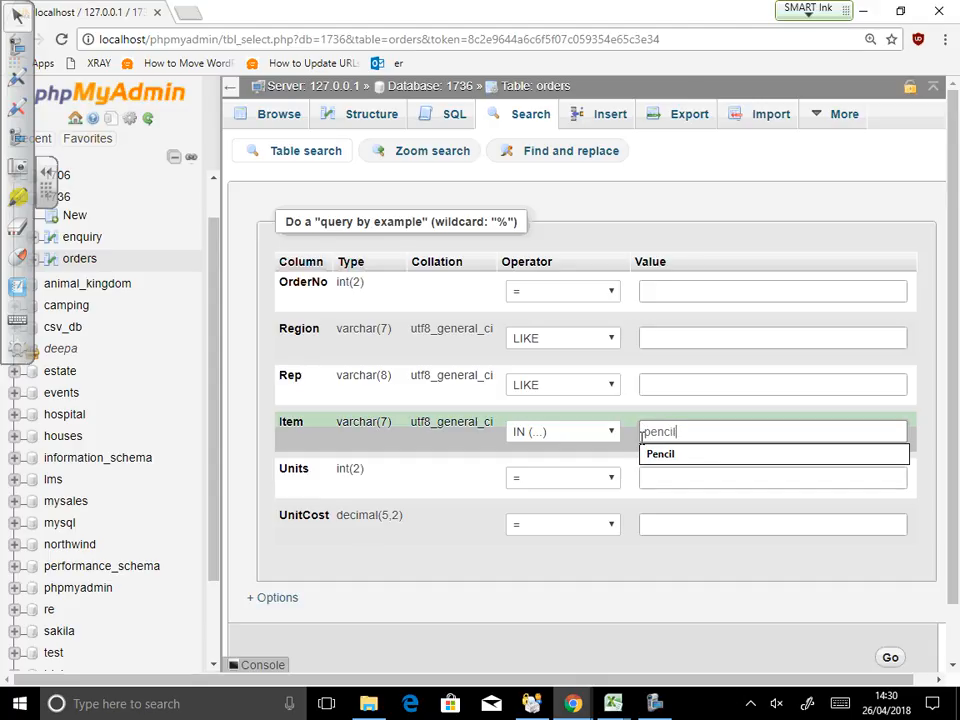
pyautogui.write(',bind')
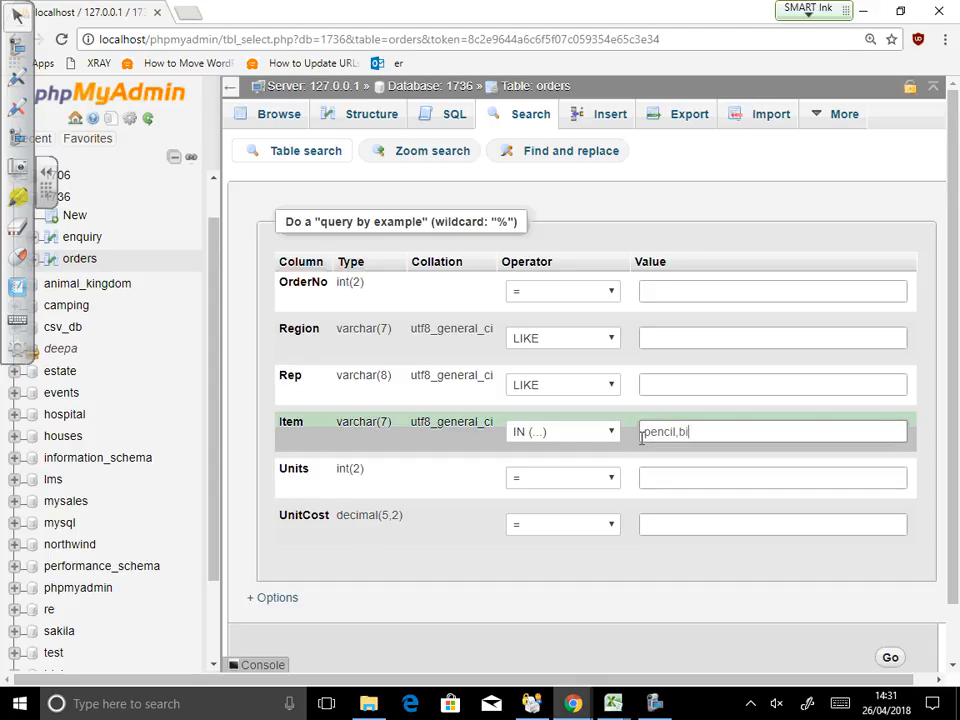
pyautogui.write('er')
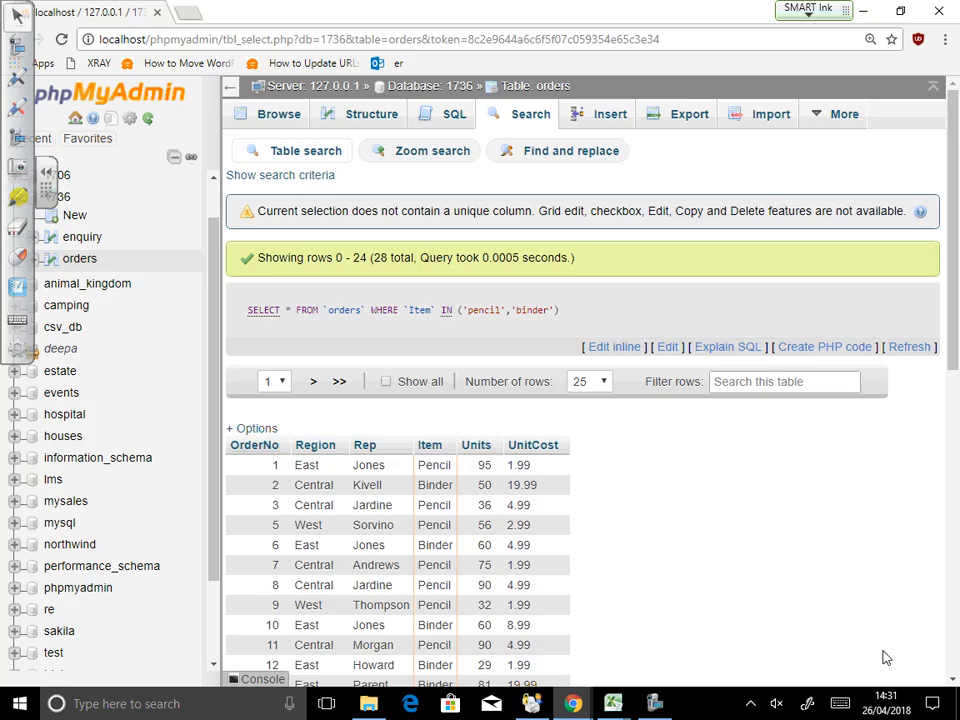
pyautogui.scroll(-3, 568, 549)
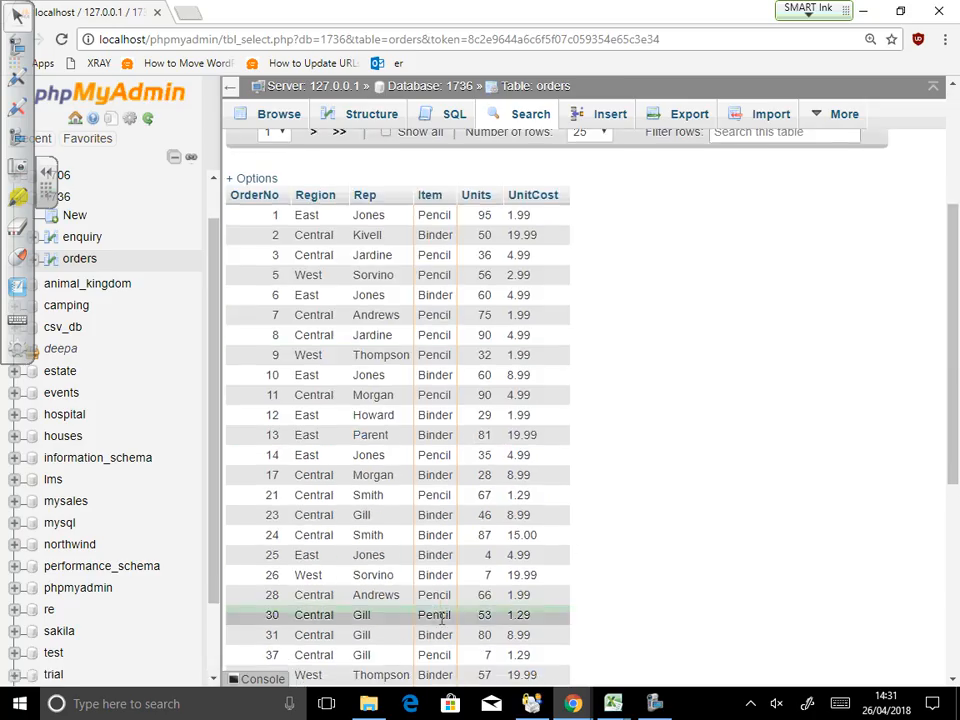
pyautogui.scroll(-5, 437, 617)
pyautogui.scroll(5, 437, 617)
pyautogui.scroll(-1, 437, 617)
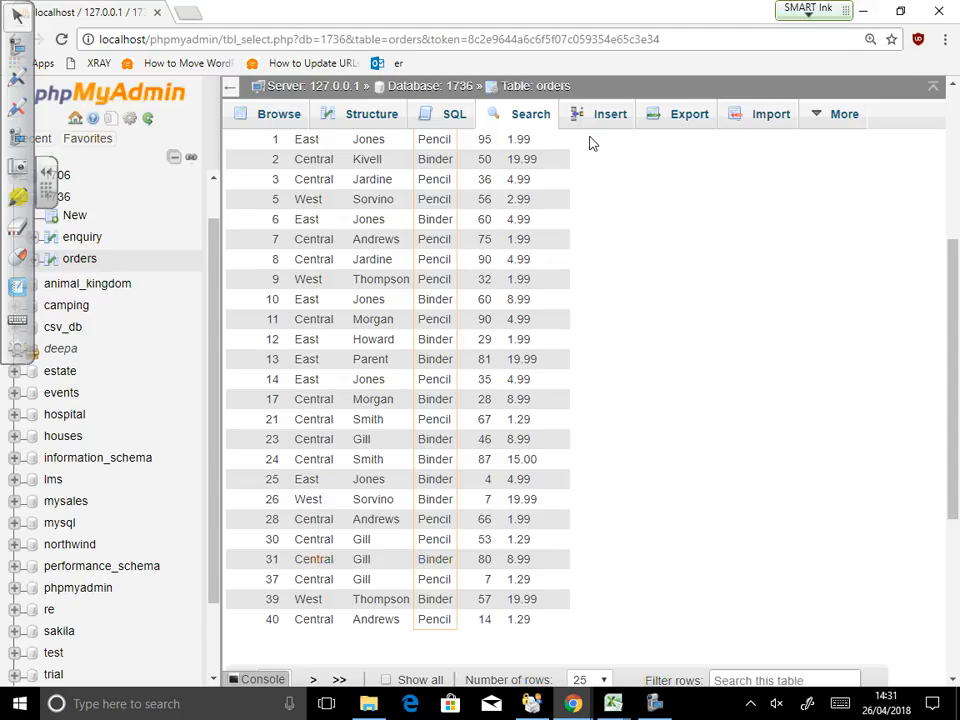
pyautogui.click(536, 118)
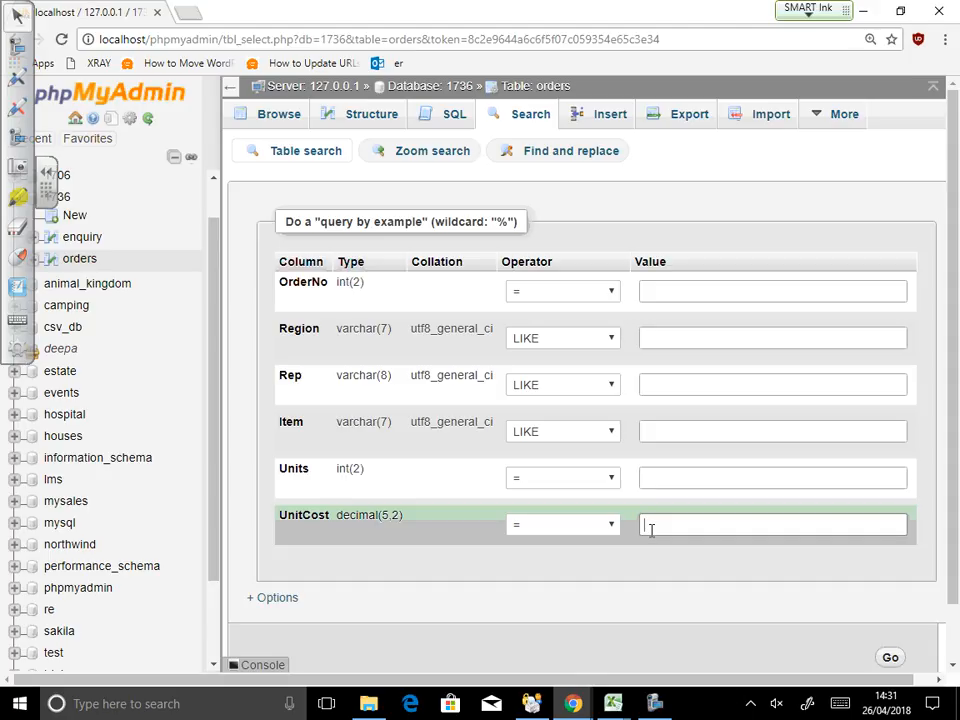
# Step: Search orders with UnitCost >= 10, review the 15 rows, then reopen a blank form
pyautogui.click(610, 524)
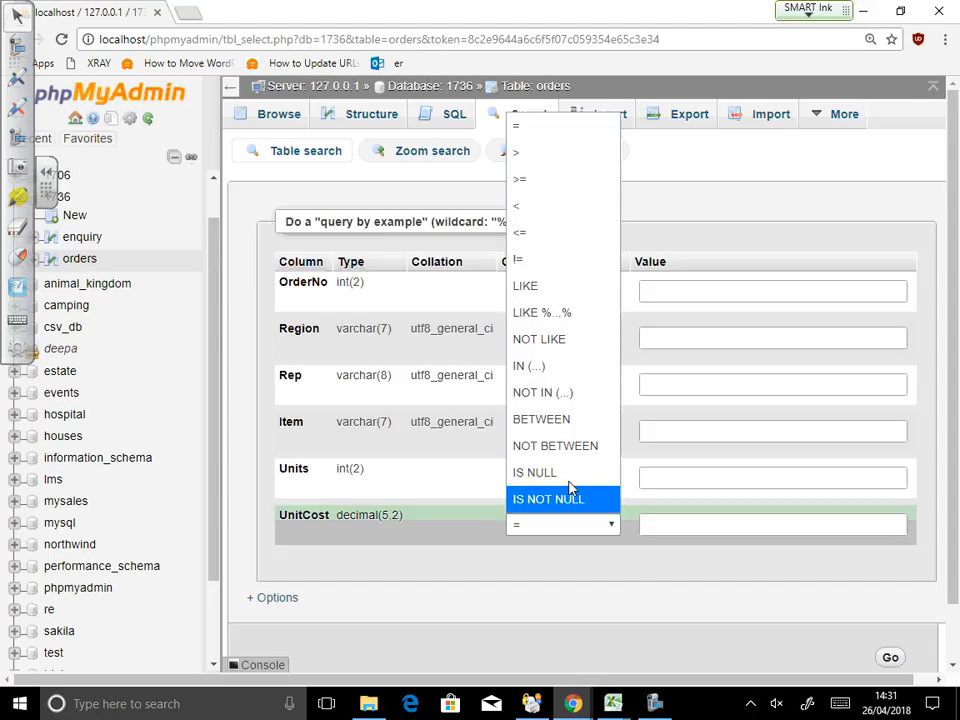
pyautogui.click(538, 182)
pyautogui.click(720, 522)
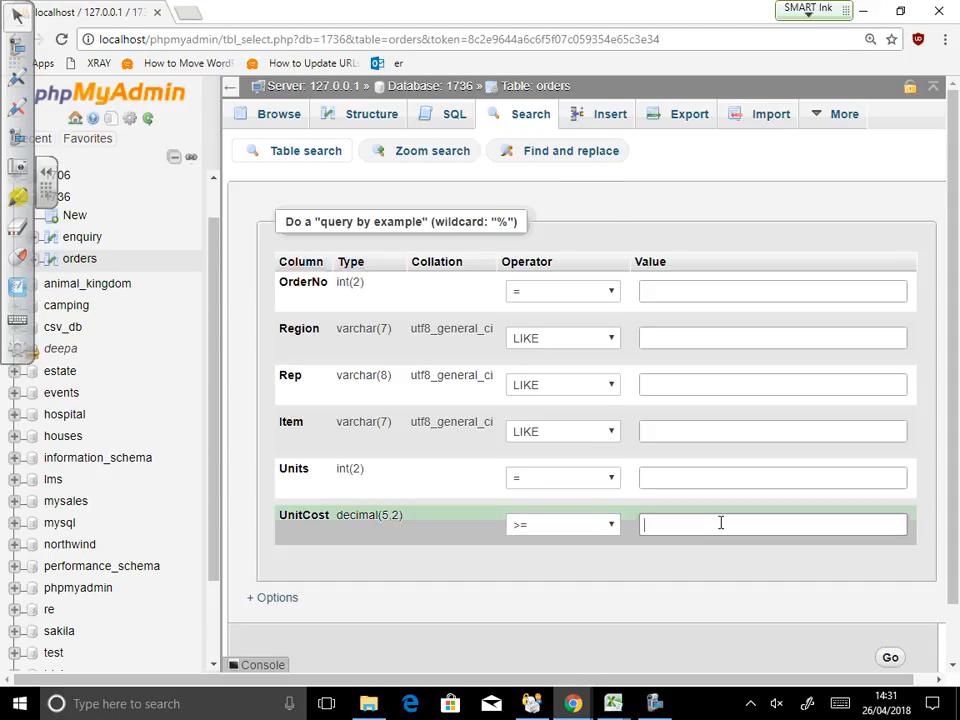
pyautogui.write('10')
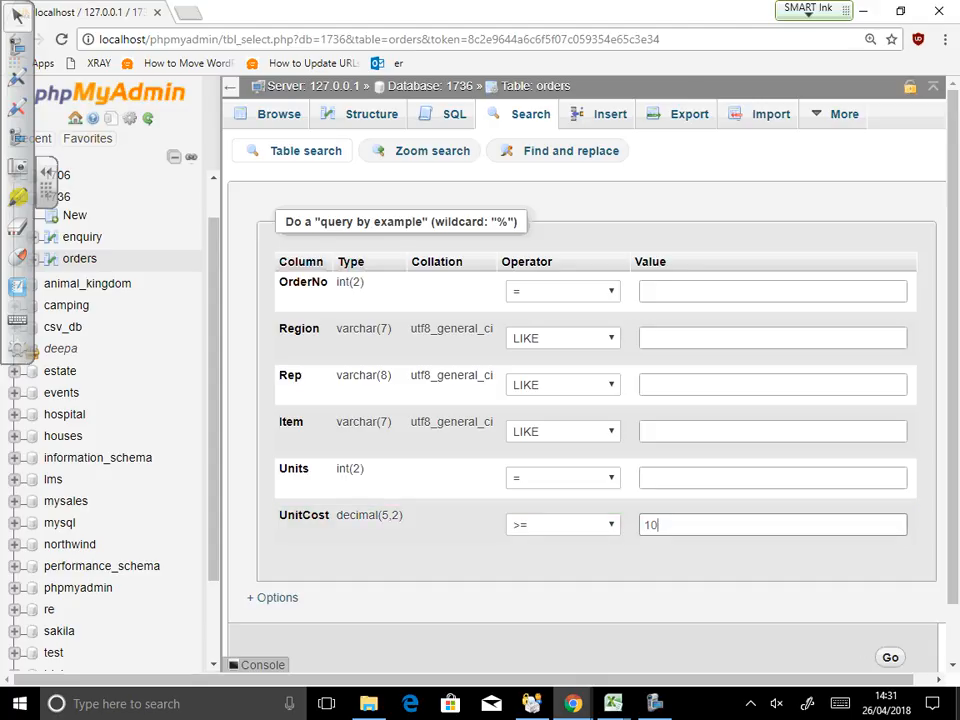
pyautogui.scroll(-1, 890, 600)
pyautogui.click(890, 597)
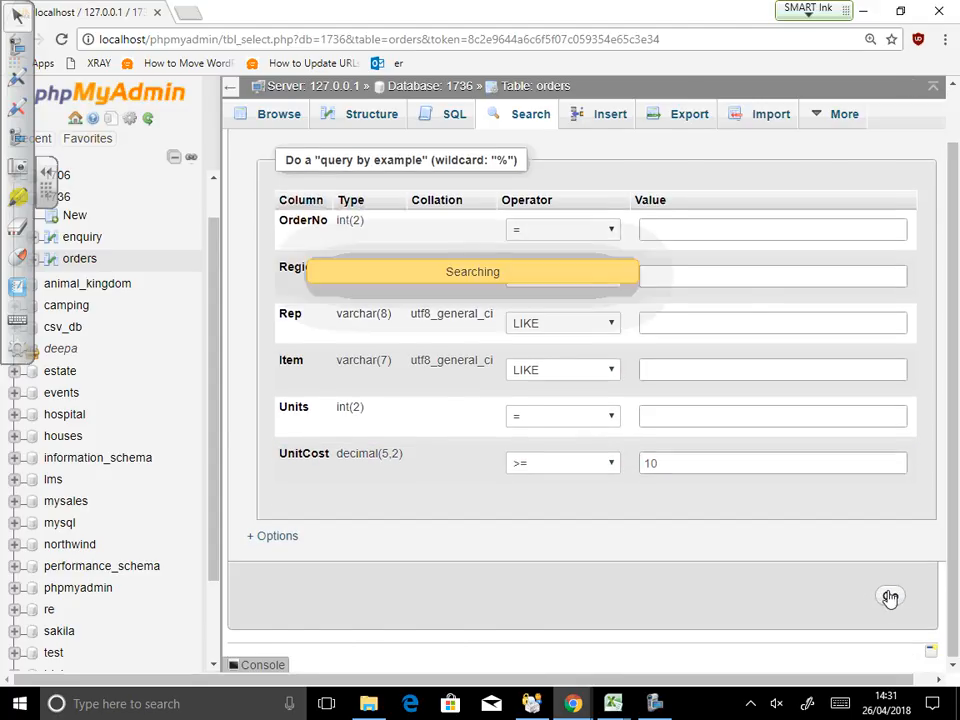
pyautogui.moveTo(572, 703)
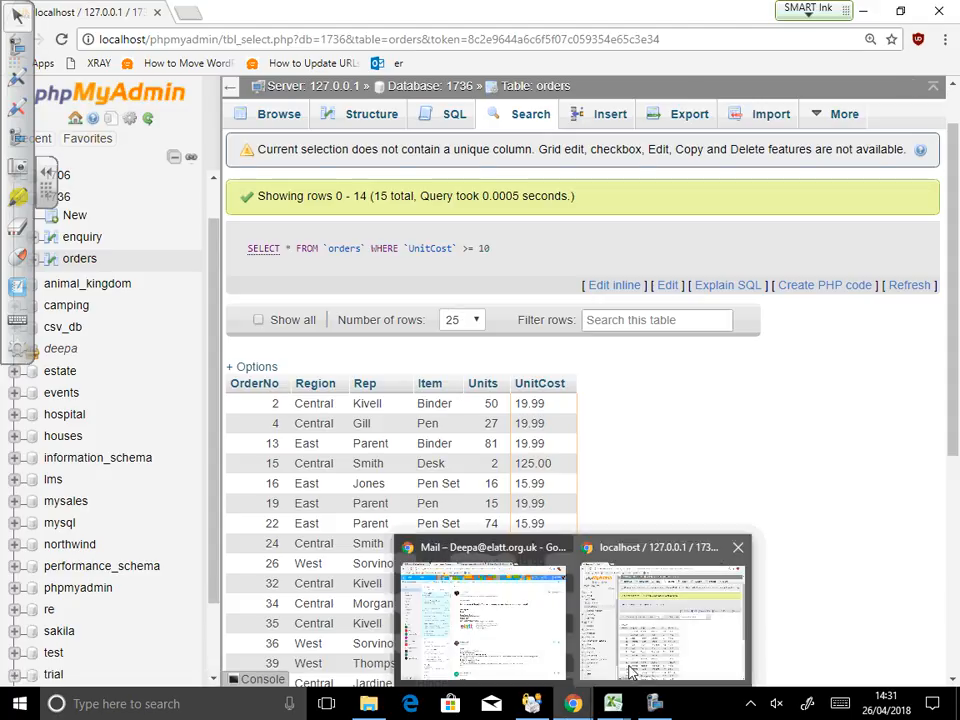
pyautogui.scroll(-3, 656, 473)
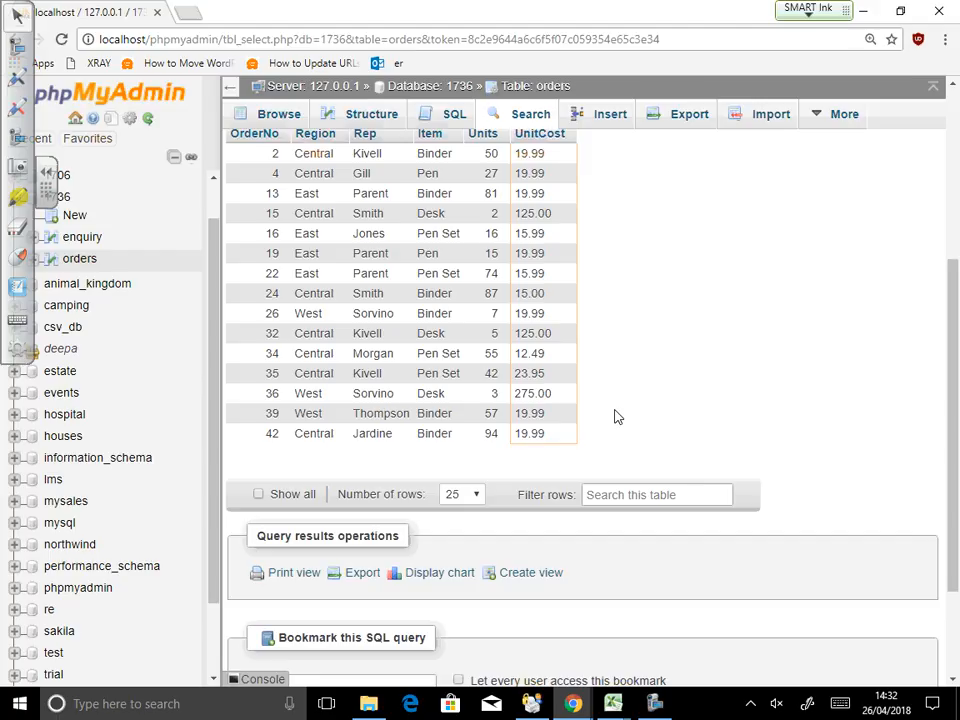
pyautogui.click(521, 113)
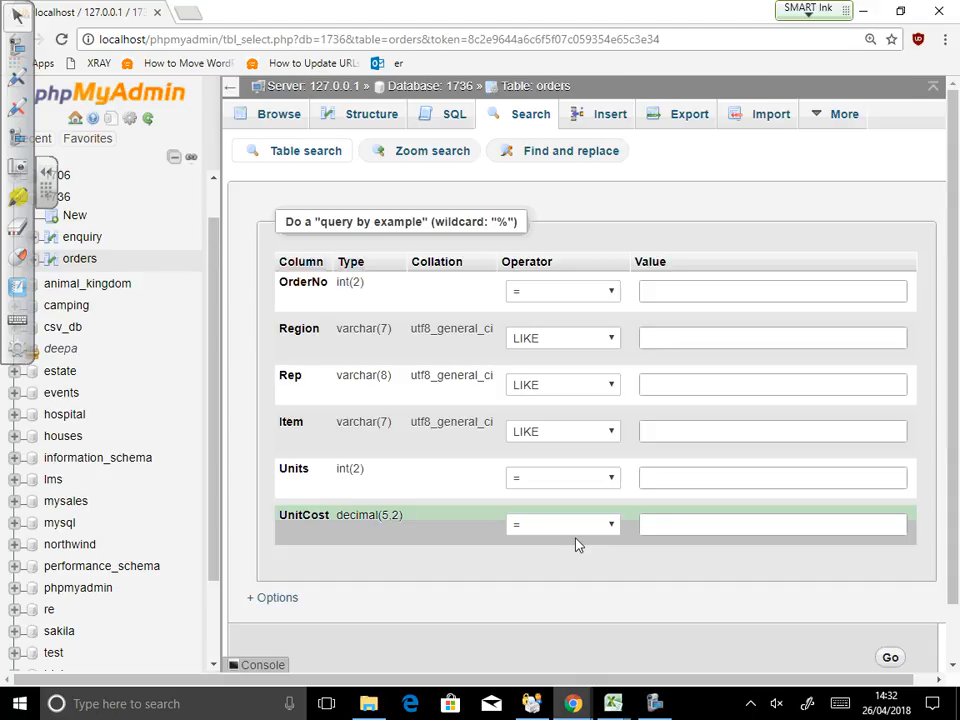
# Step: Set the UnitCost criterion to BETWEEN with a range of 20 to 200
pyautogui.click(578, 530)
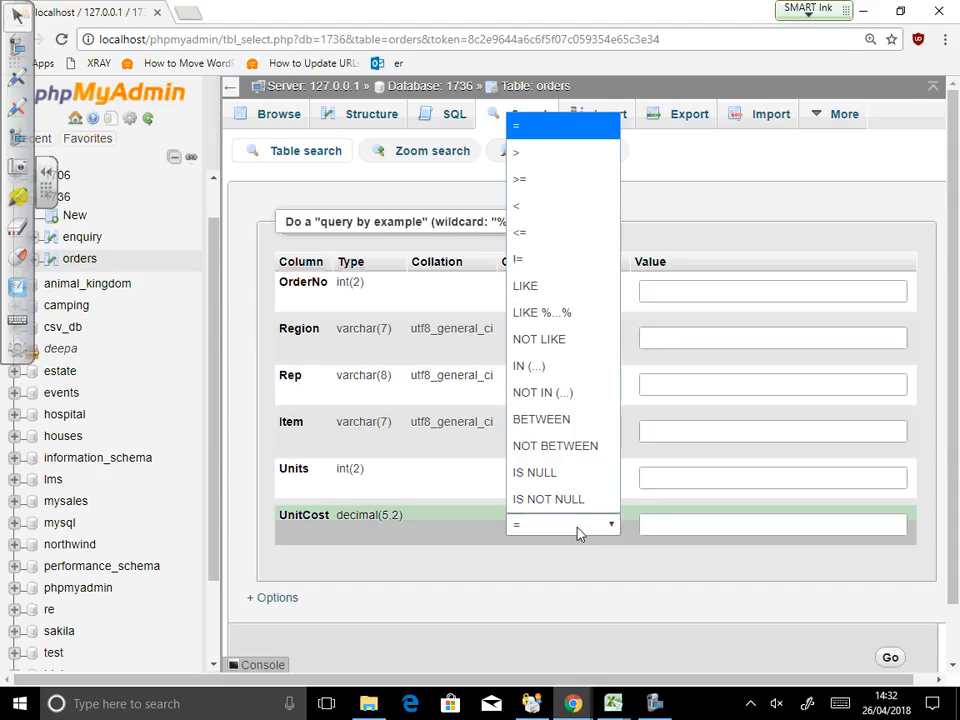
pyautogui.click(575, 424)
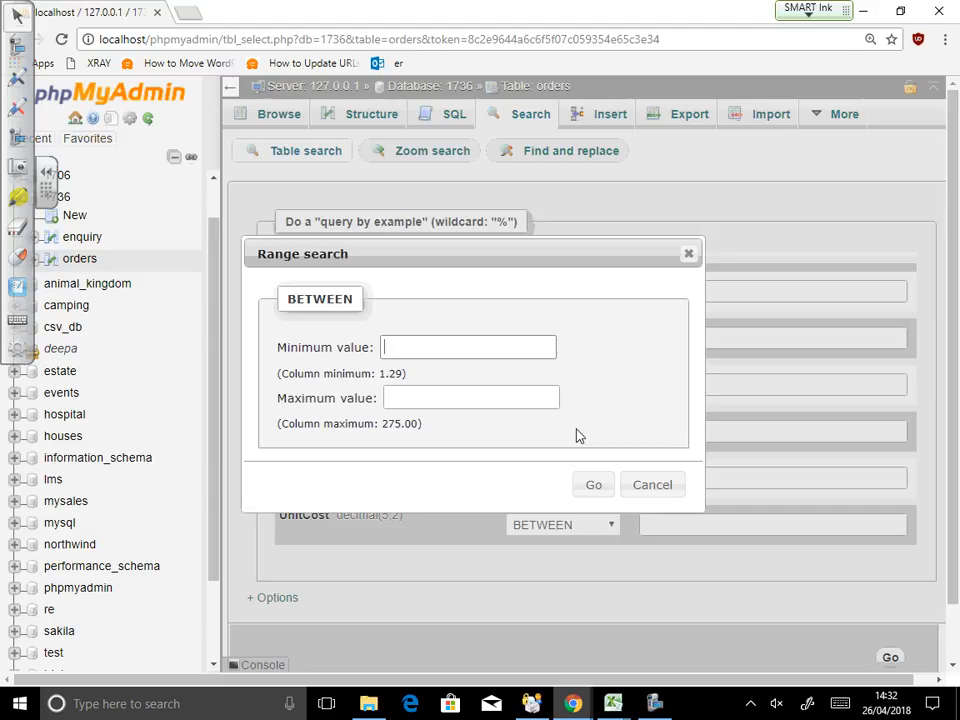
pyautogui.write('20')
pyautogui.click(539, 404)
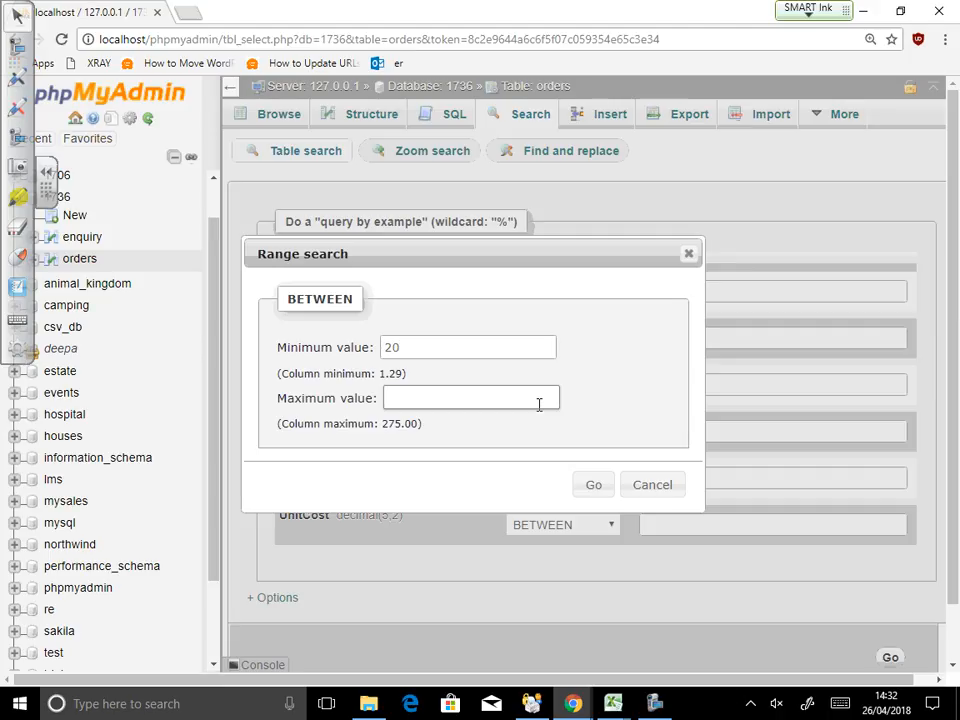
pyautogui.write('200')
pyautogui.click(580, 490)
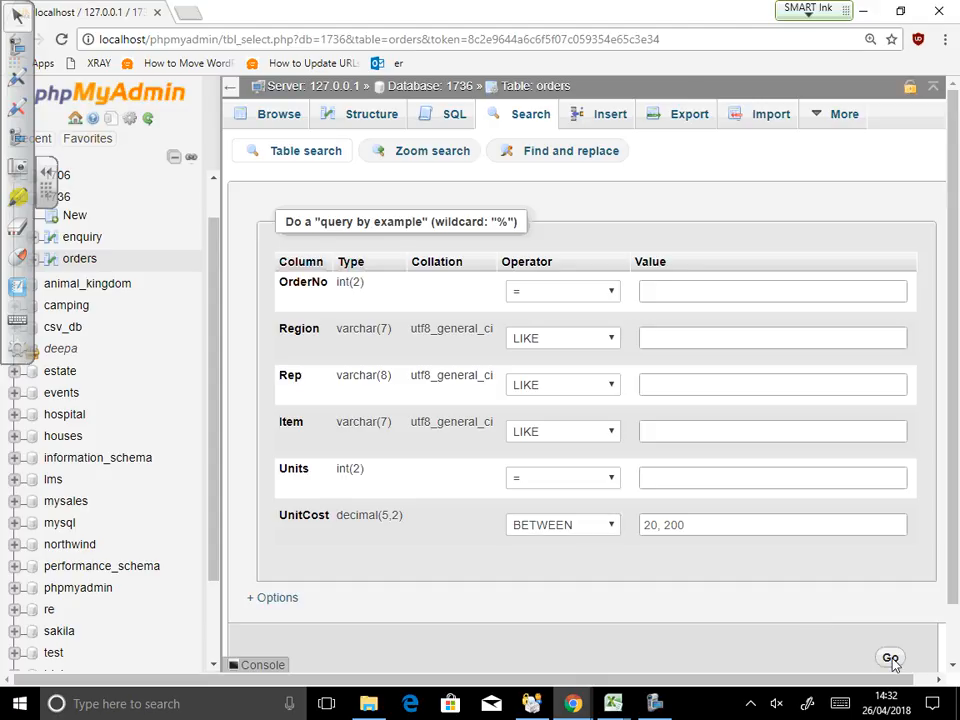
# Step: Run the range search, getting 3 orders, then return to a blank search form
pyautogui.scroll(-1, 896, 617)
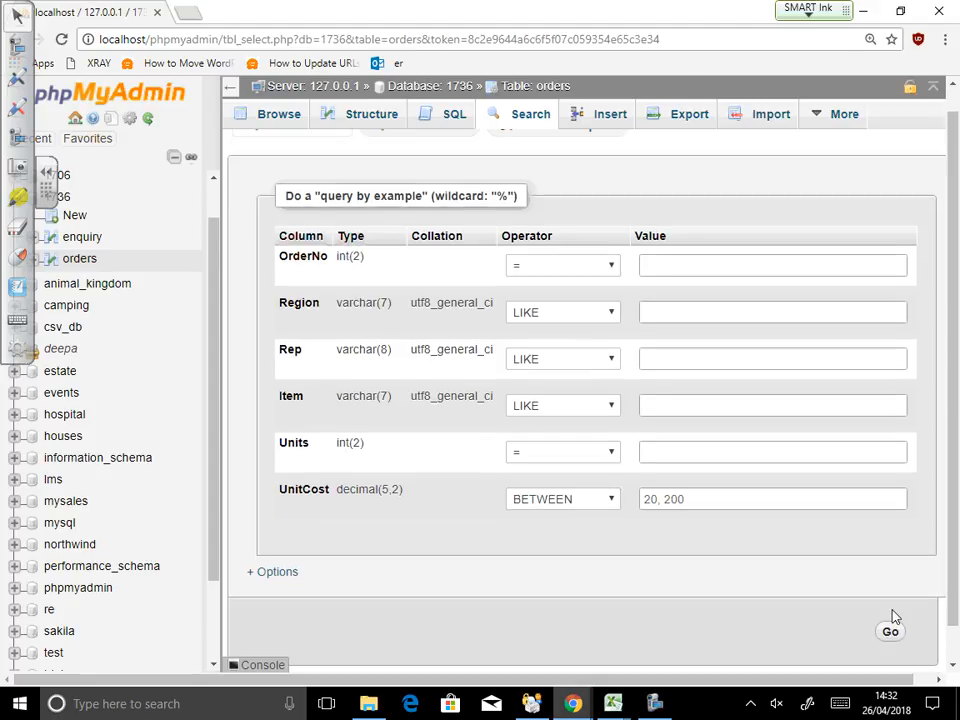
pyautogui.click(890, 633)
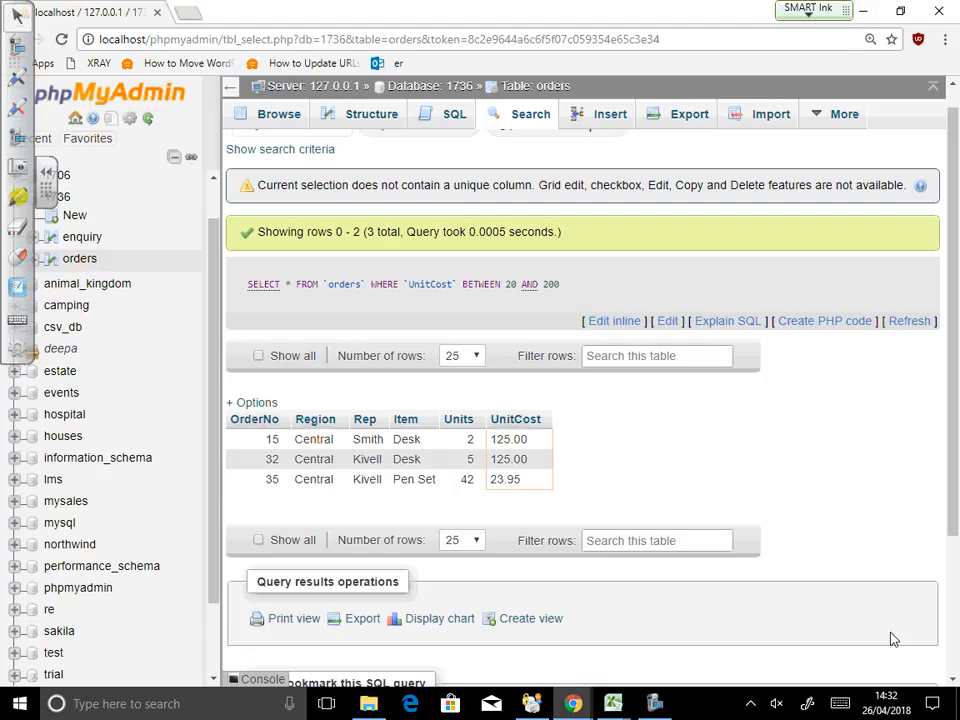
pyautogui.click(540, 116)
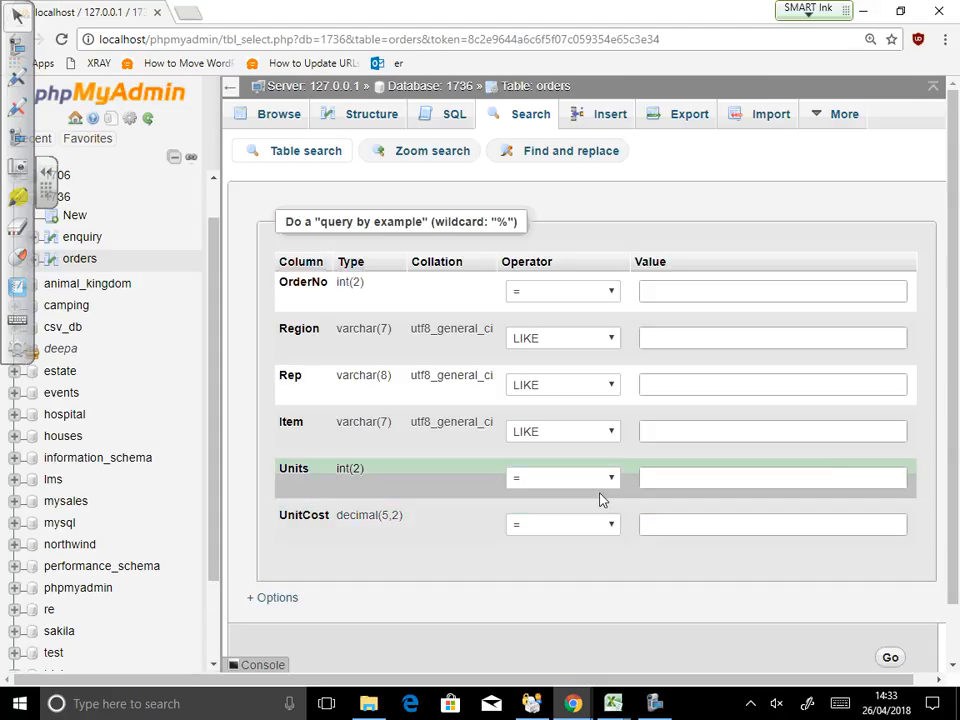
pyautogui.click(613, 431)
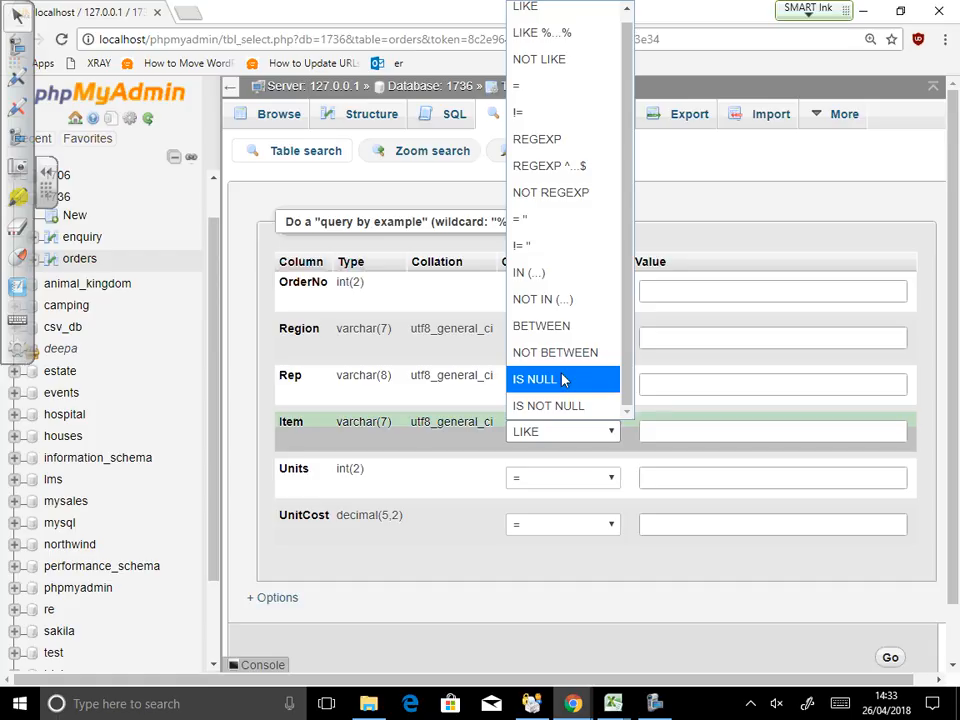
pyautogui.click(555, 617)
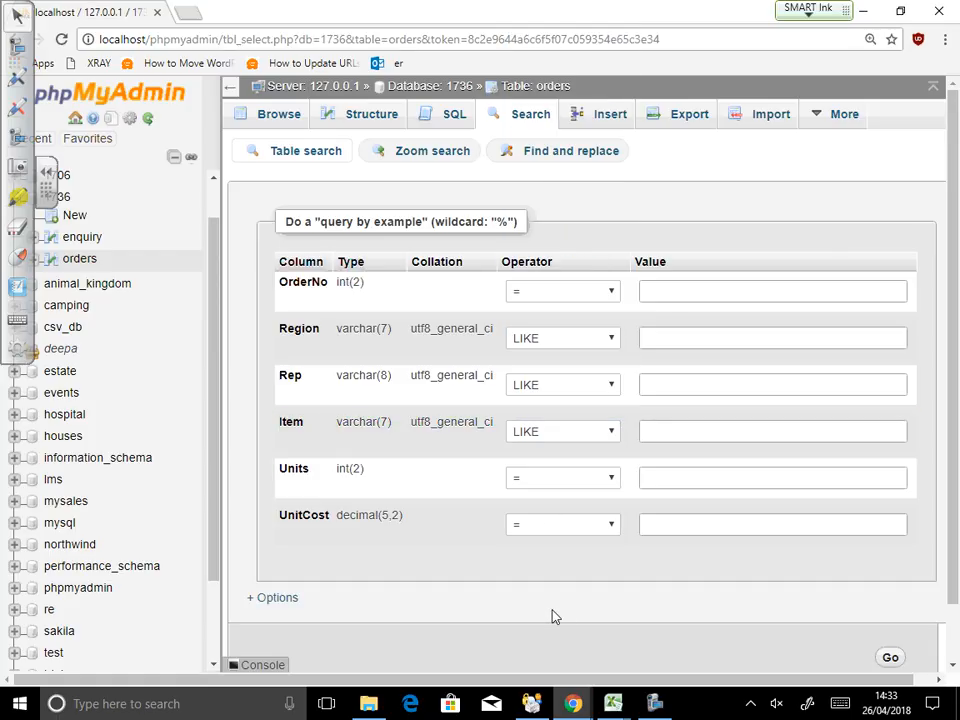
pyautogui.scroll(-2, 548, 495)
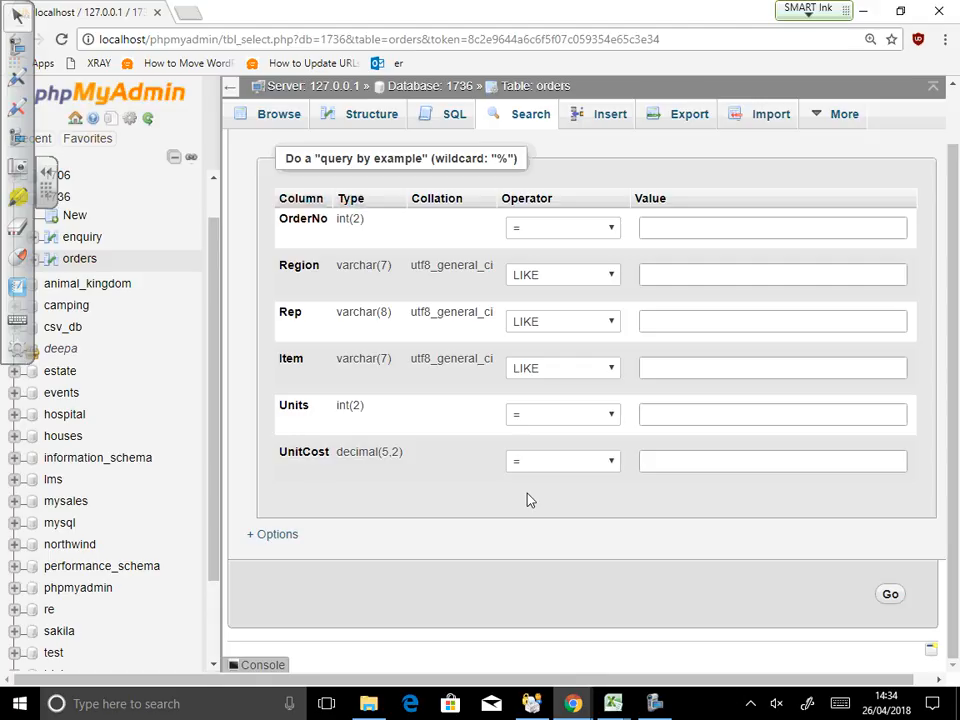
# Step: Search orders for UnitCost BETWEEN 10 and 100, listing 12 rows
pyautogui.click(747, 412)
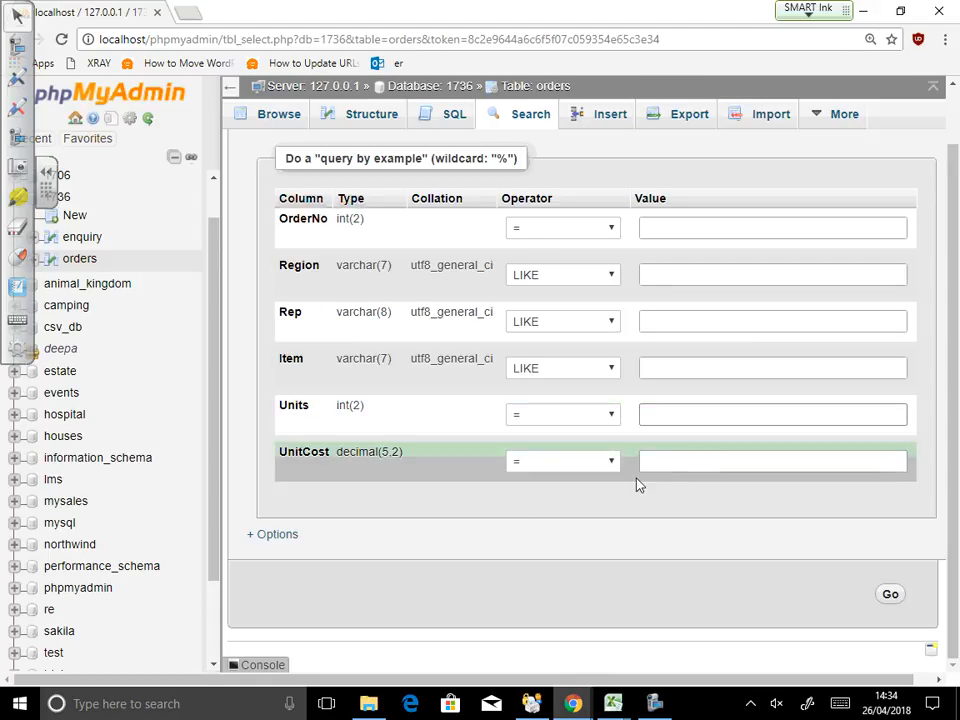
pyautogui.click(600, 463)
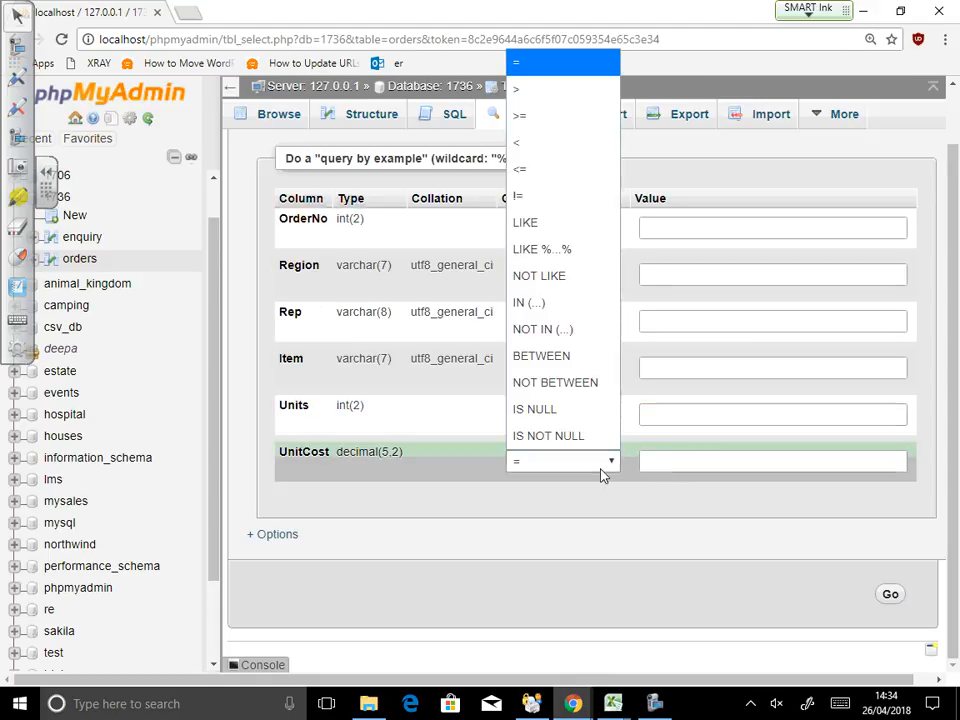
pyautogui.click(579, 370)
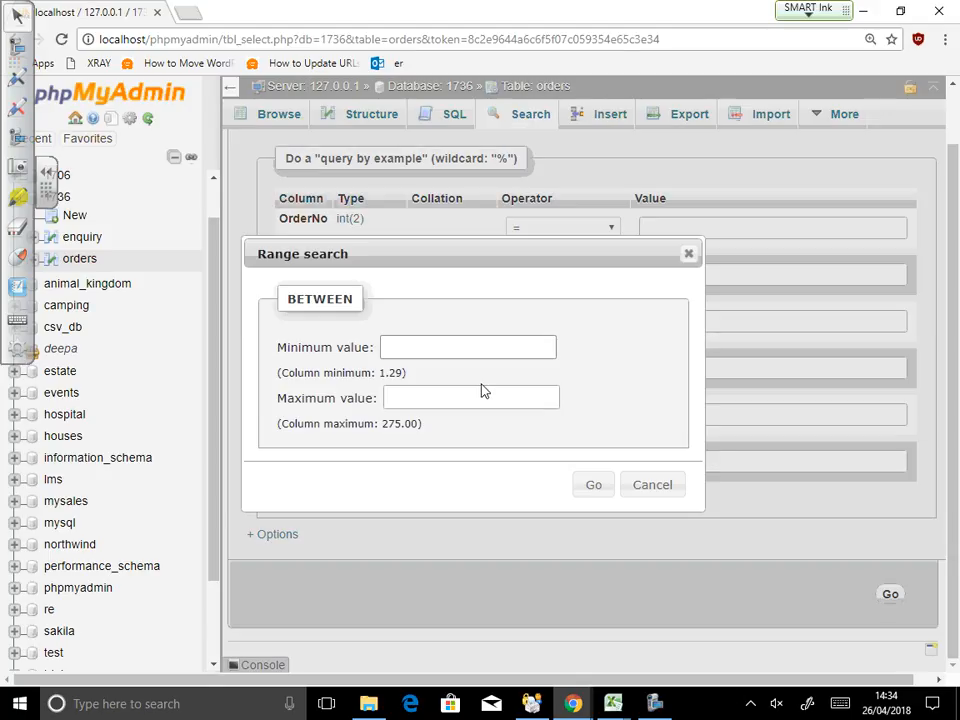
pyautogui.write('10')
pyautogui.click(505, 393)
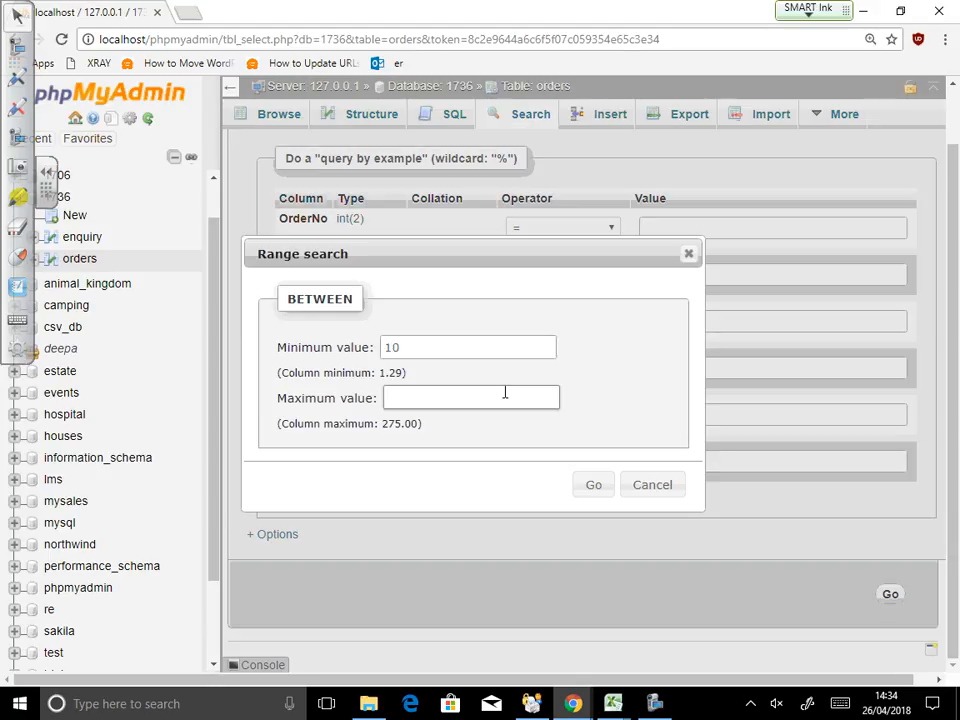
pyautogui.write('100')
pyautogui.click(594, 484)
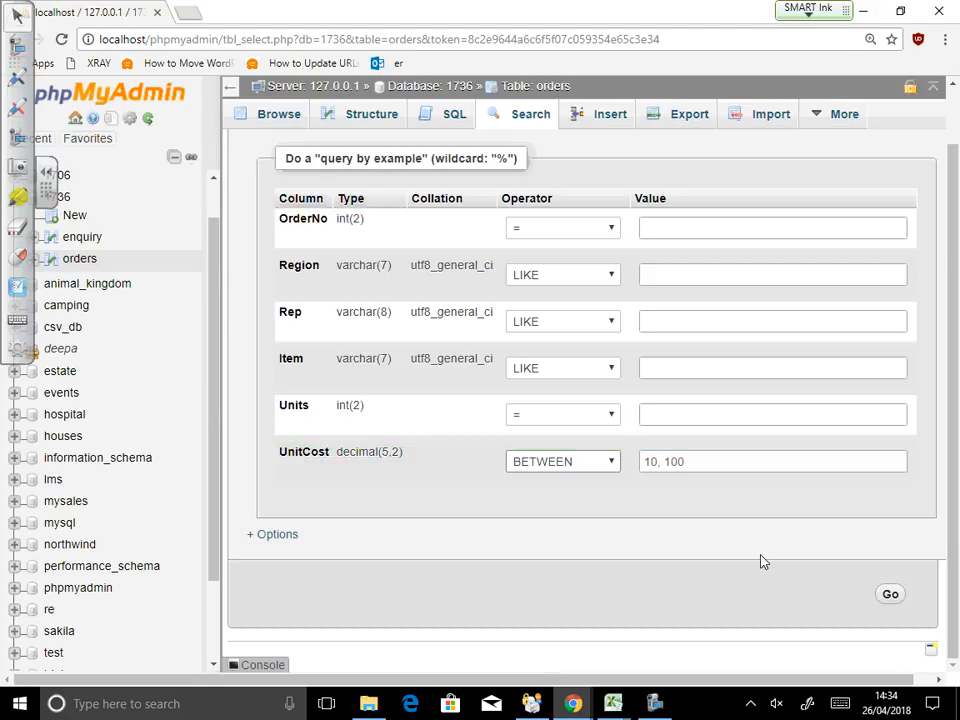
pyautogui.click(882, 600)
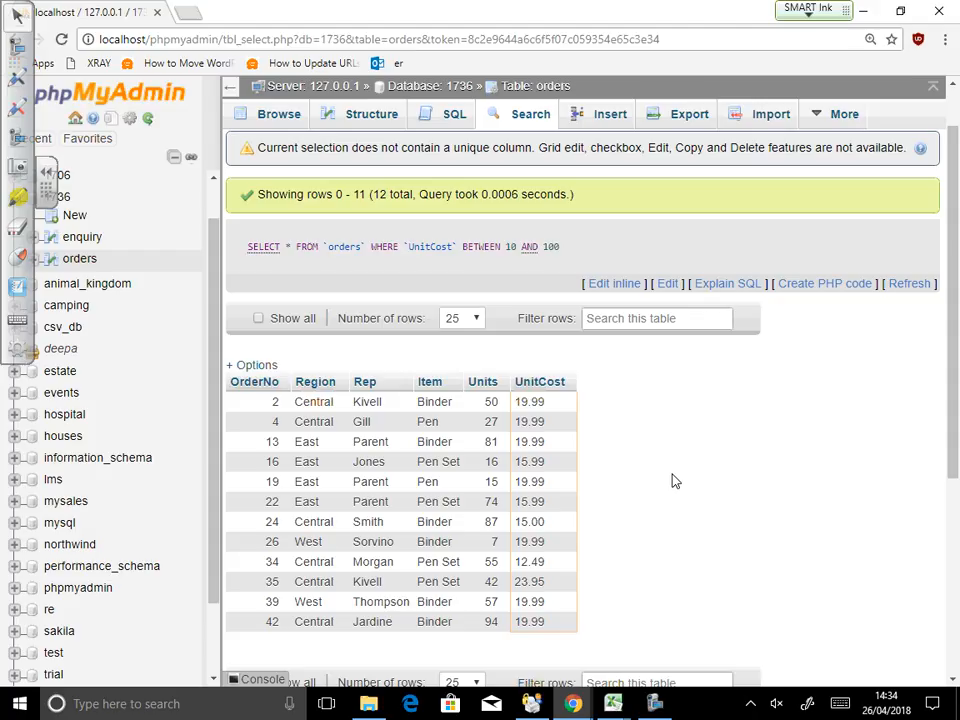
# Step: Open the Print view of the UnitCost 10 to 100 query results
pyautogui.scroll(-3, 649, 484)
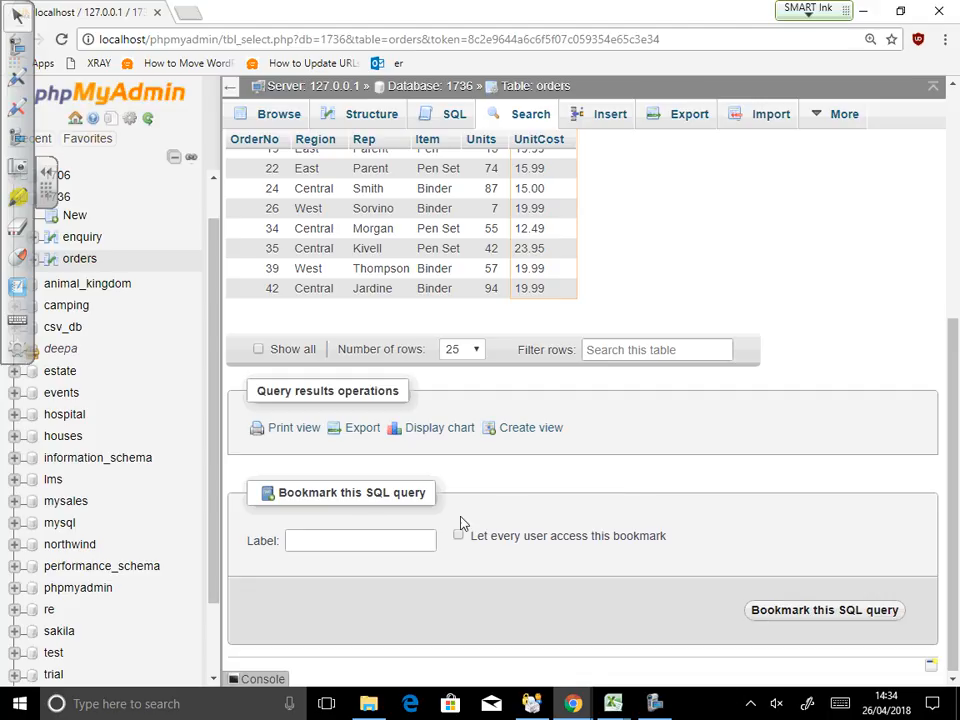
pyautogui.click(293, 430)
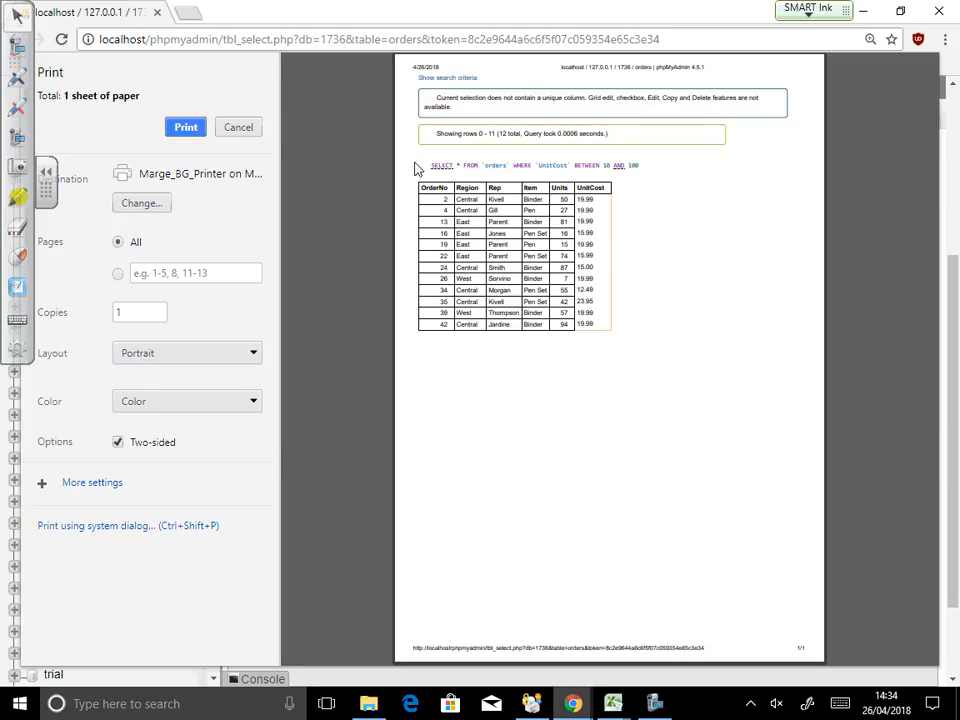
# Step: Switch the print destination to Save as PDF, then cancel the print preview
pyautogui.moveTo(418, 170); pyautogui.dragTo(642, 167)
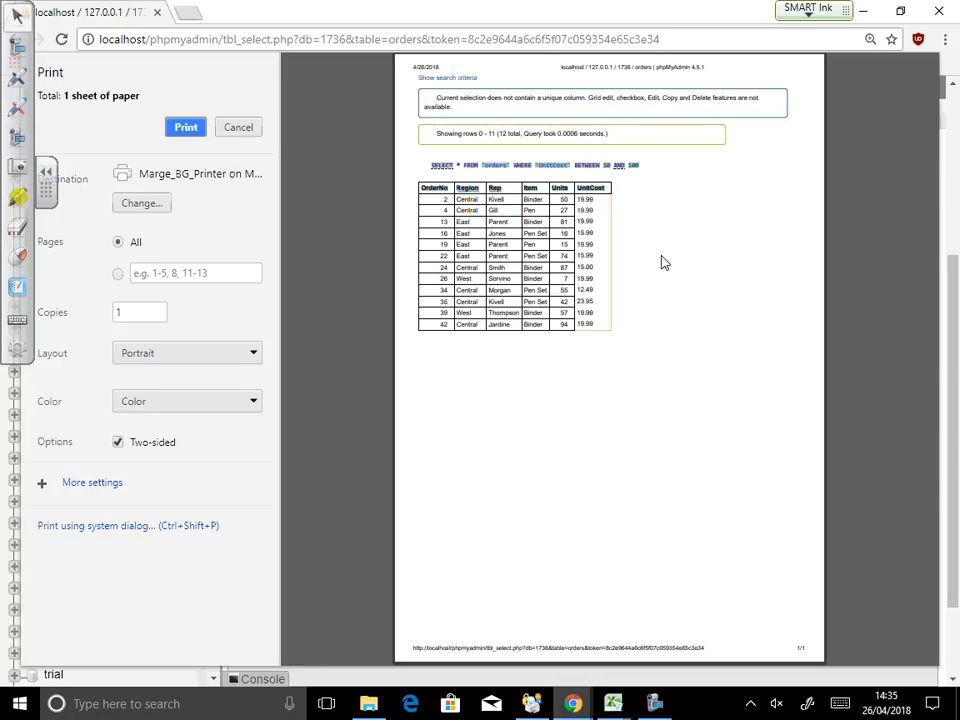
pyautogui.click(150, 208)
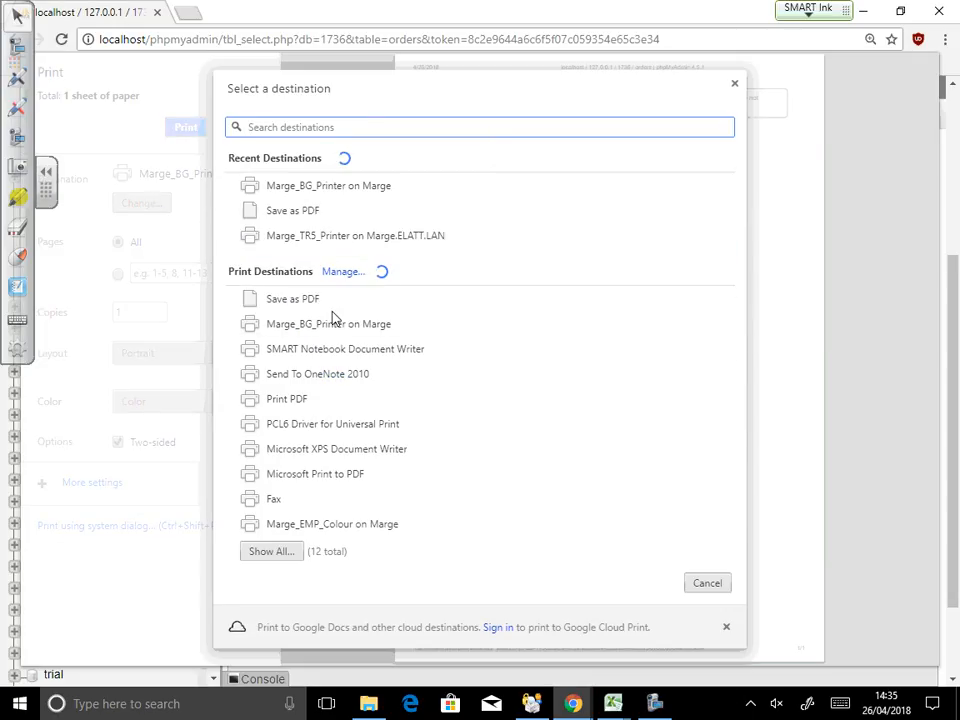
pyautogui.click(325, 308)
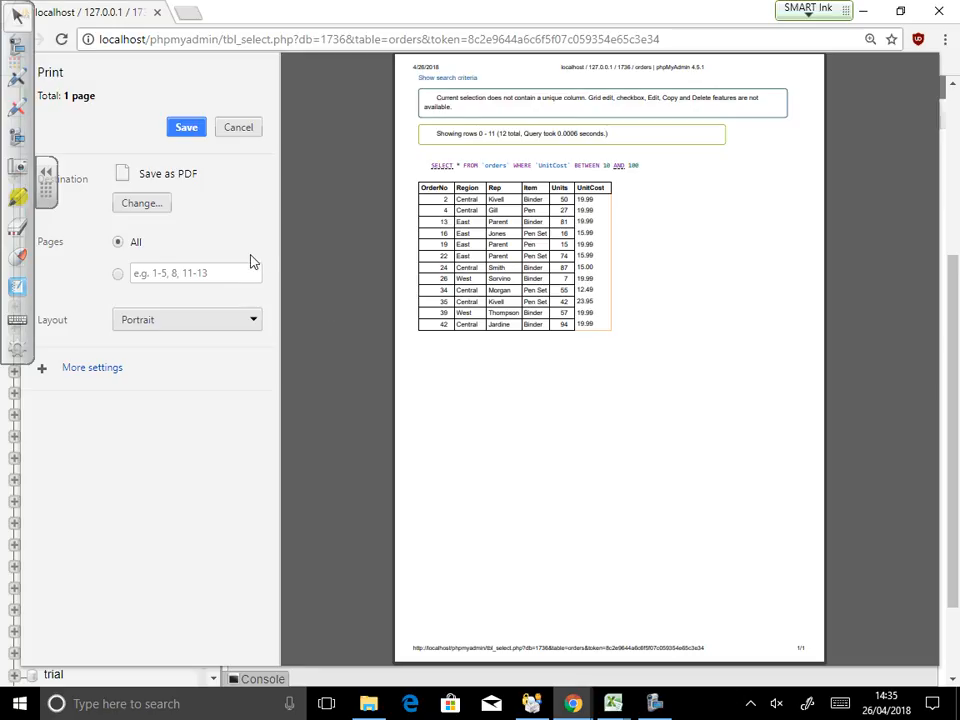
pyautogui.click(240, 130)
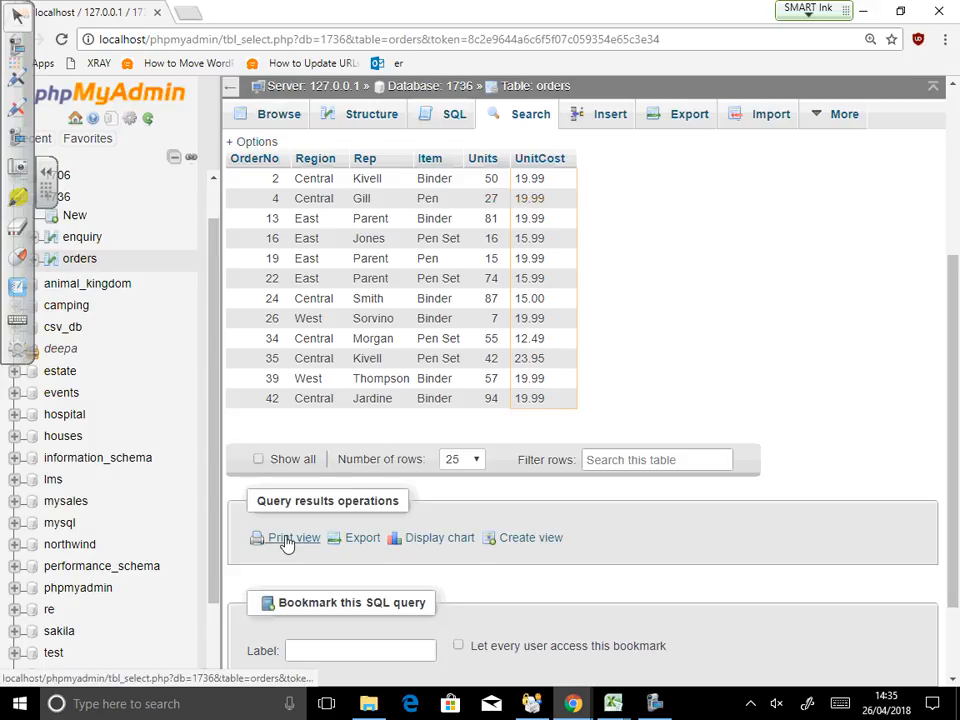
pyautogui.click(944, 40)
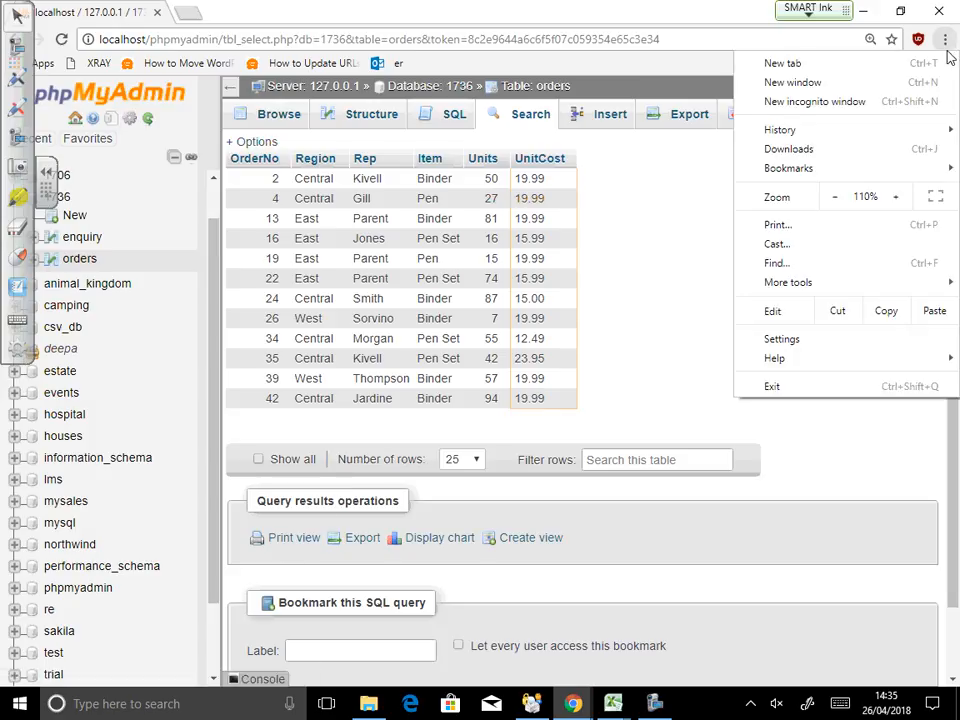
pyautogui.click(777, 226)
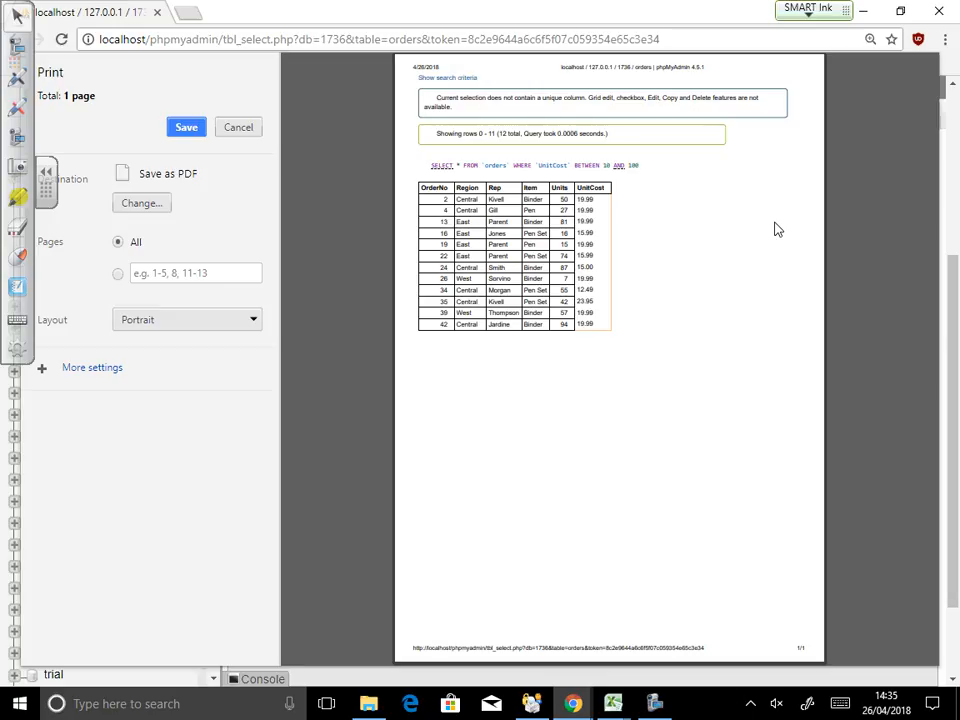
pyautogui.click(238, 128)
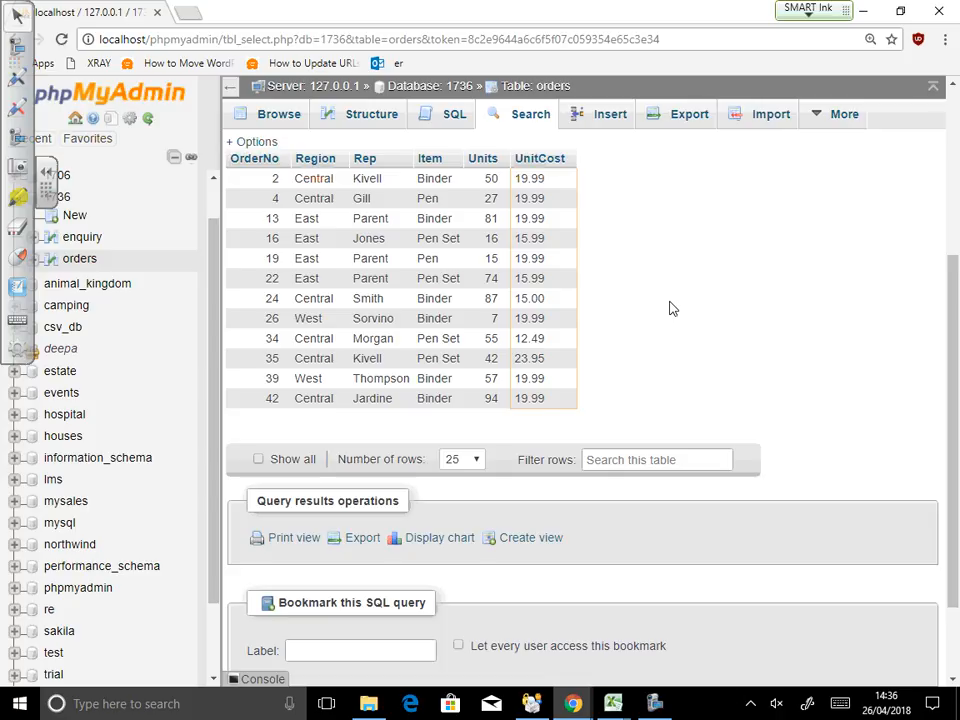
# Step: Bookmark the UnitCost BETWEEN 10 and 100 query under the label task1
pyautogui.scroll(-2, 711, 358)
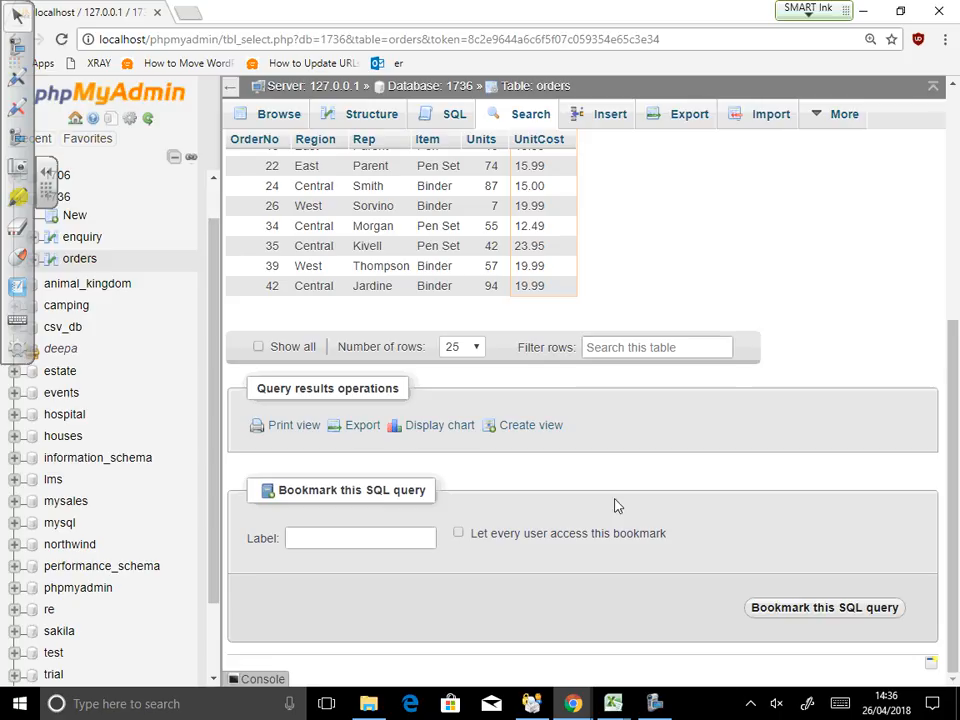
pyautogui.scroll(2, 484, 345)
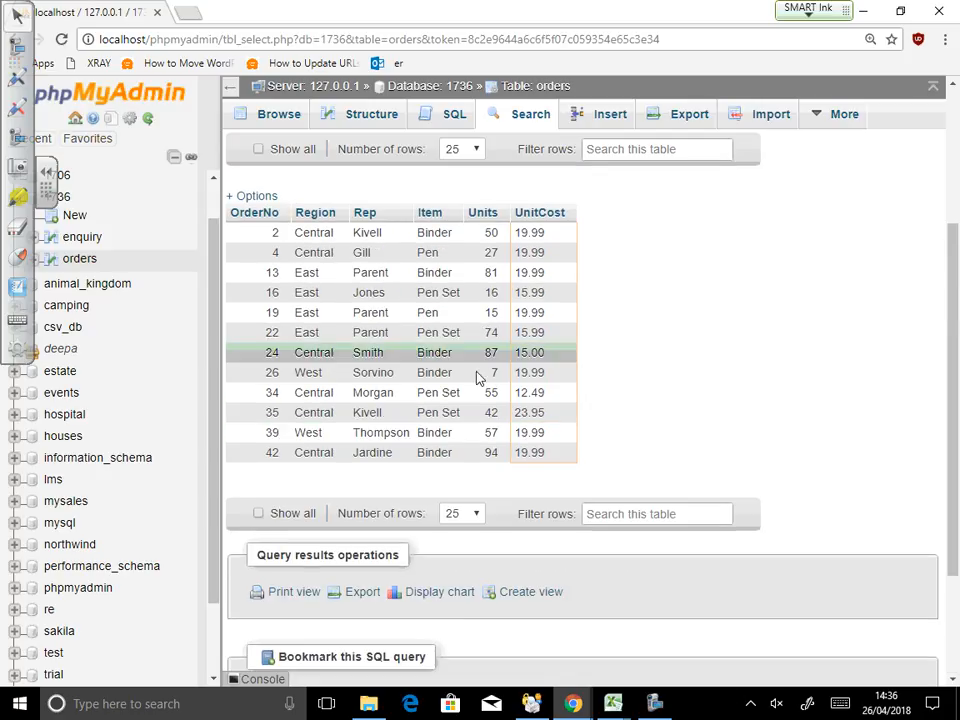
pyautogui.click(338, 655)
pyautogui.scroll(-2, 343, 596)
pyautogui.click(343, 538)
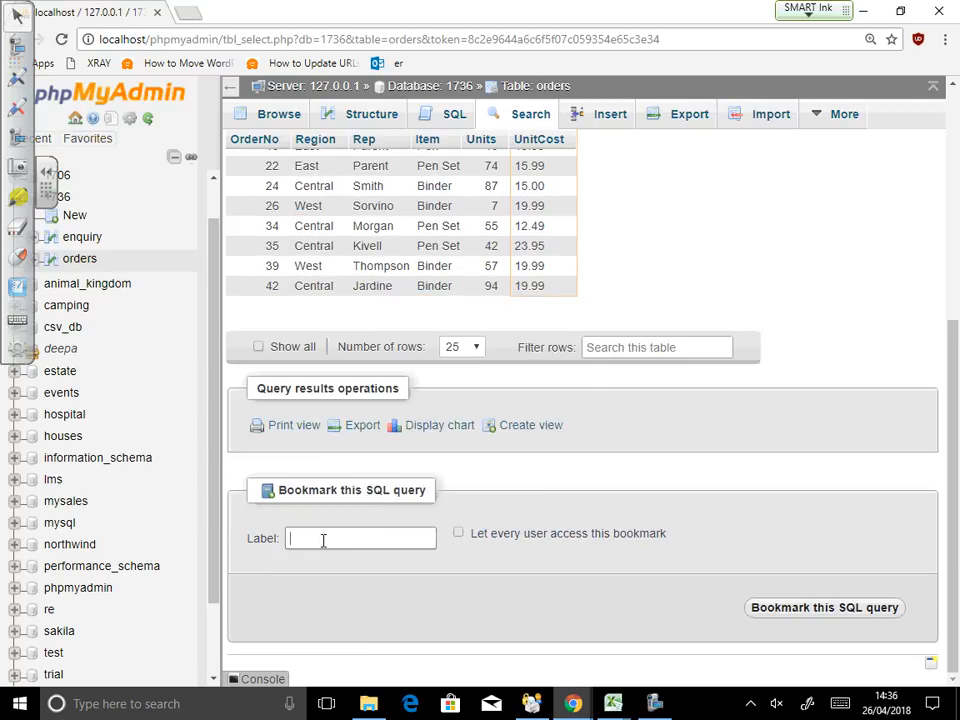
pyautogui.write('task1')
pyautogui.click(818, 608)
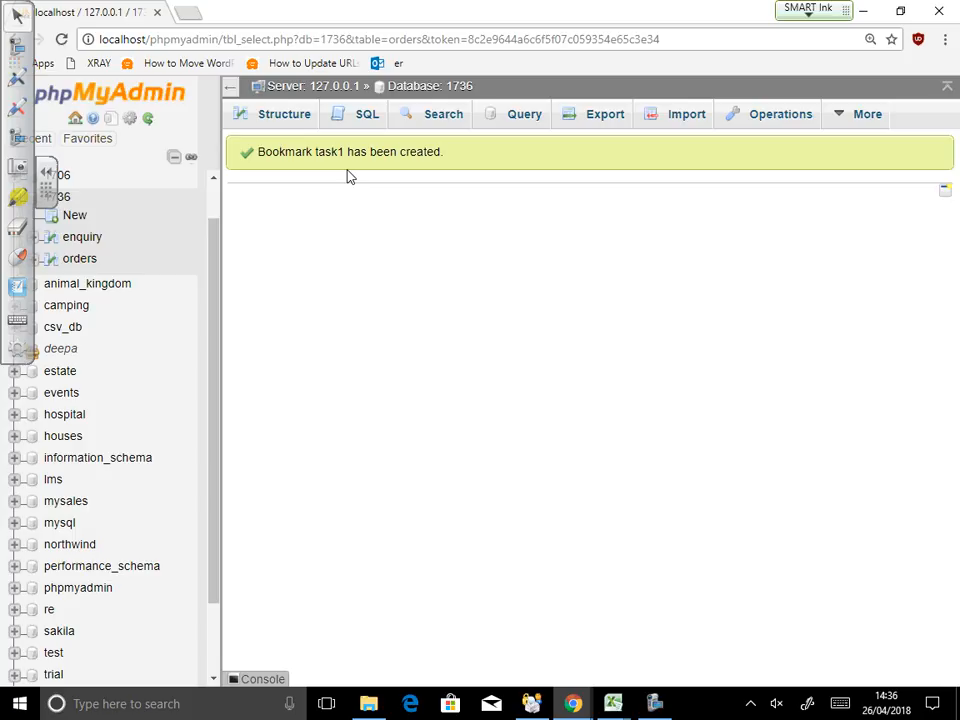
# Step: Run the task1 bookmarked query from the SQL page, listing 12 orders
pyautogui.click(366, 118)
pyautogui.scroll(-2, 403, 615)
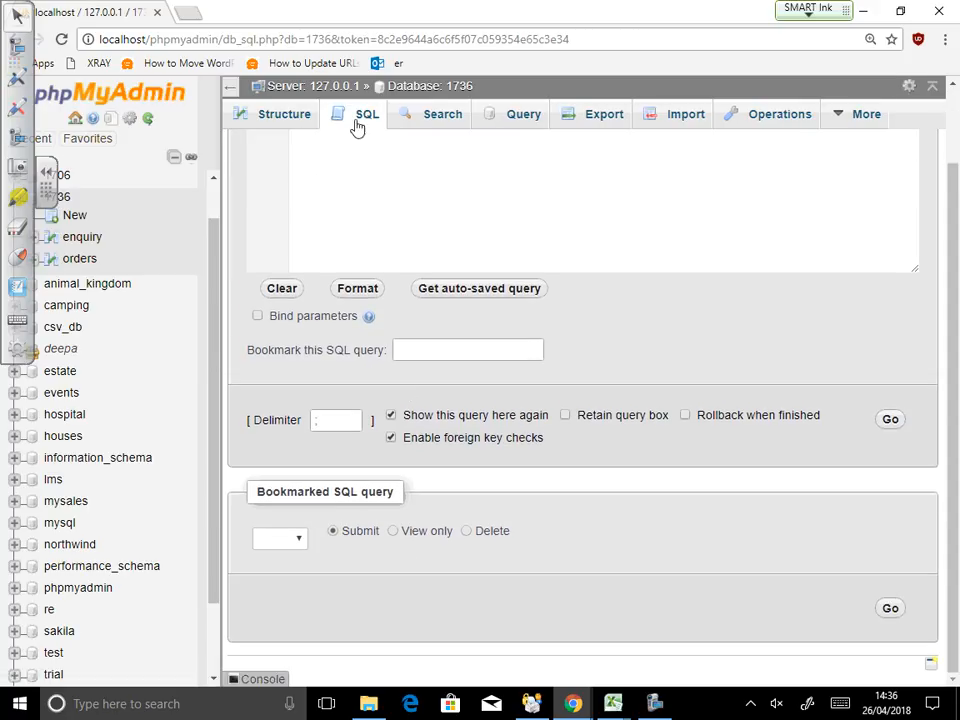
pyautogui.click(299, 541)
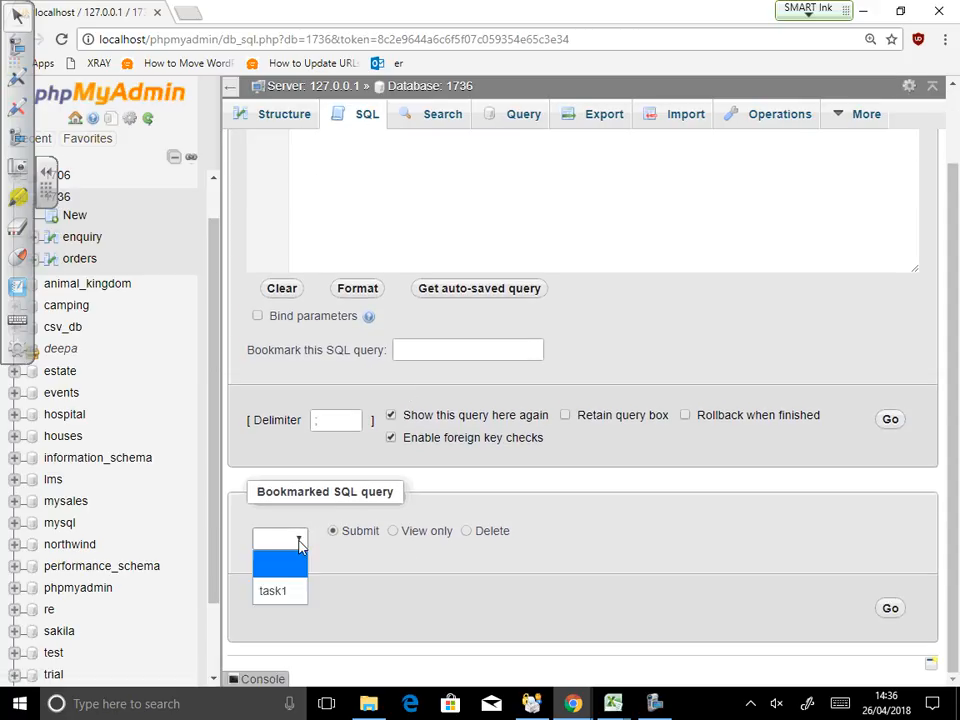
pyautogui.click(279, 596)
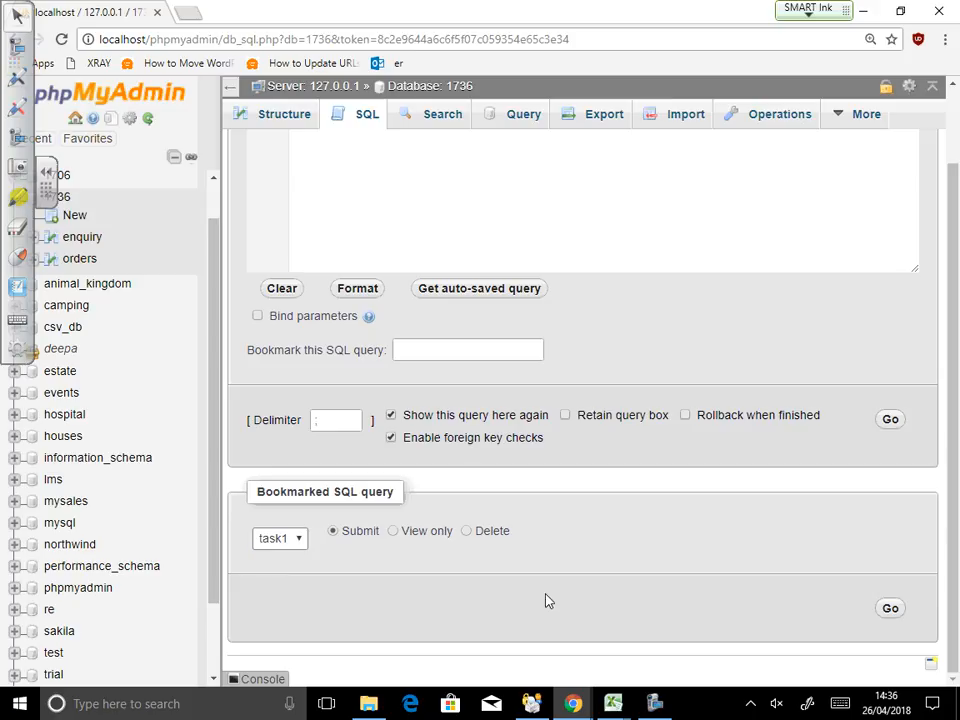
pyautogui.click(887, 614)
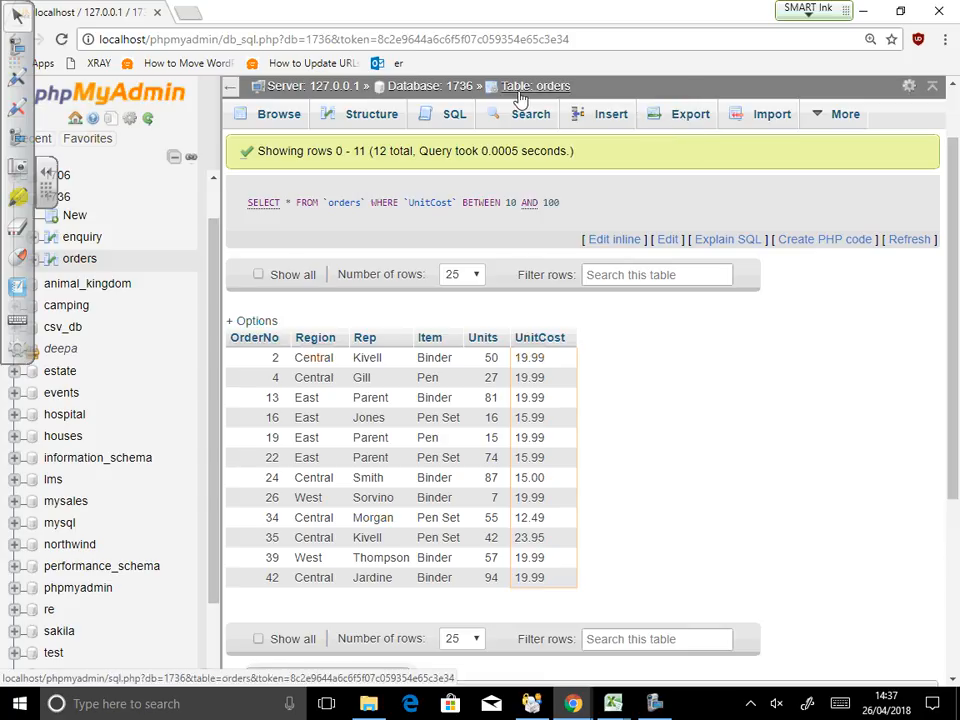
# Step: Quick-export database 1736 in SQL format, downloading 1736.sql
pyautogui.click(444, 87)
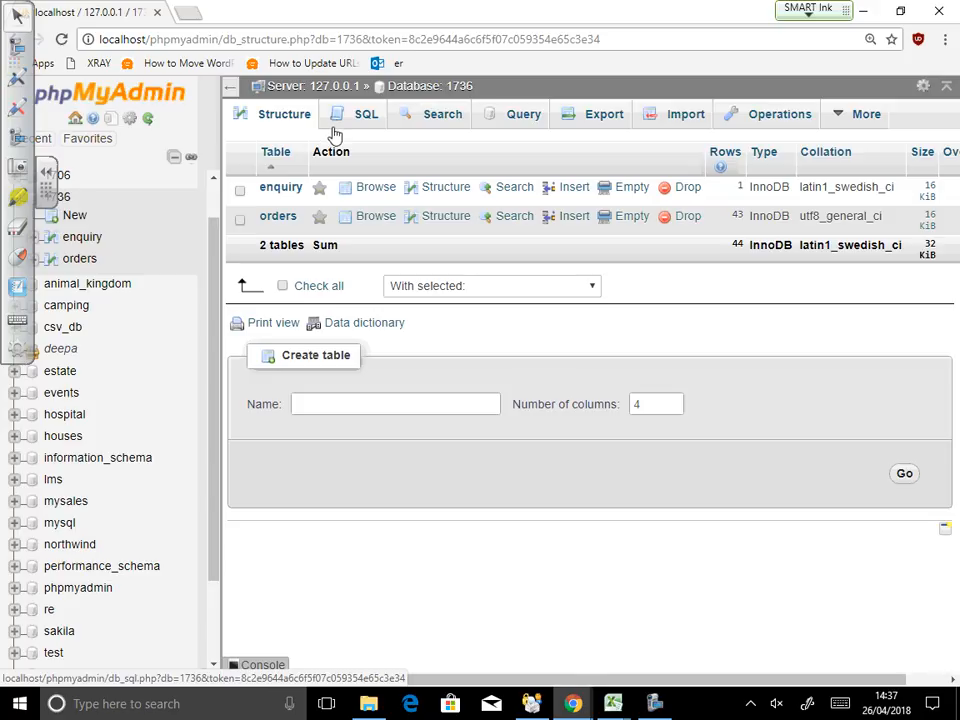
pyautogui.click(605, 122)
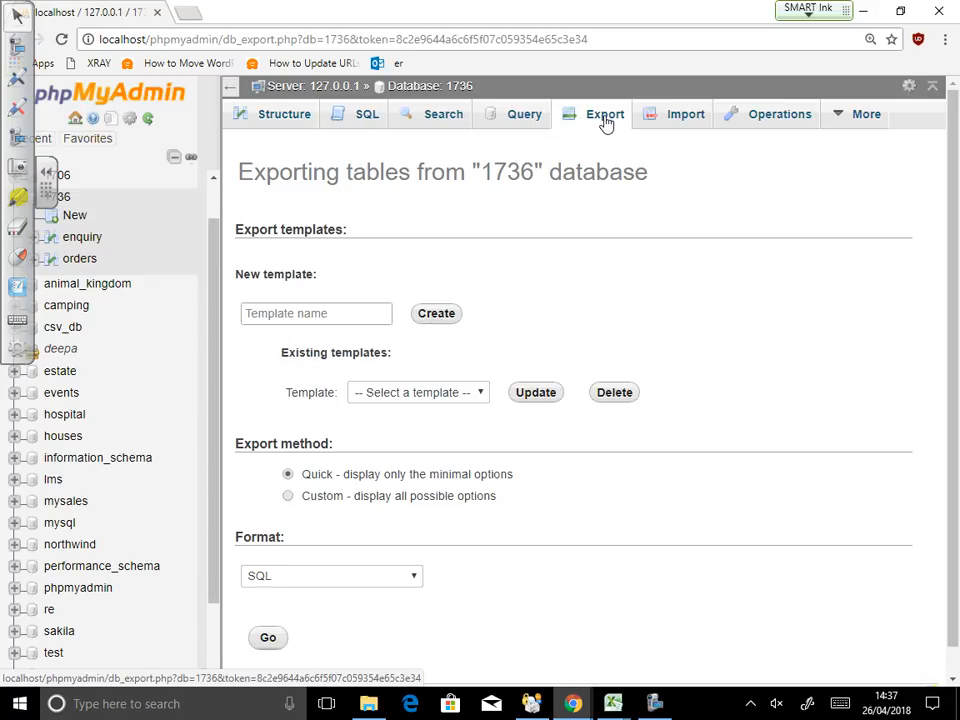
pyautogui.scroll(-1, 508, 584)
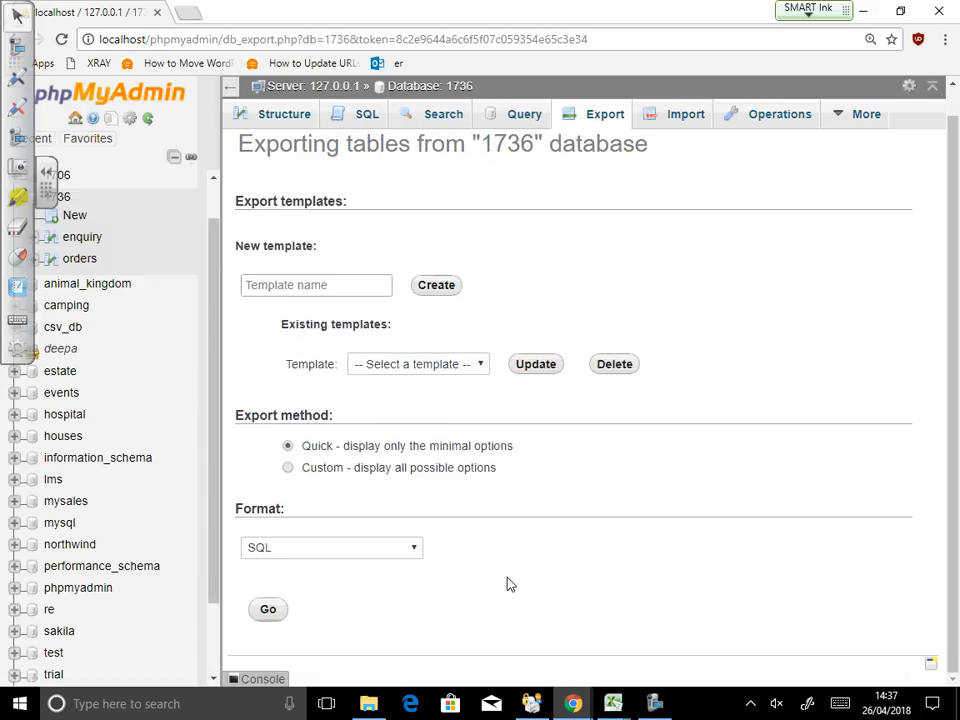
pyautogui.click(274, 617)
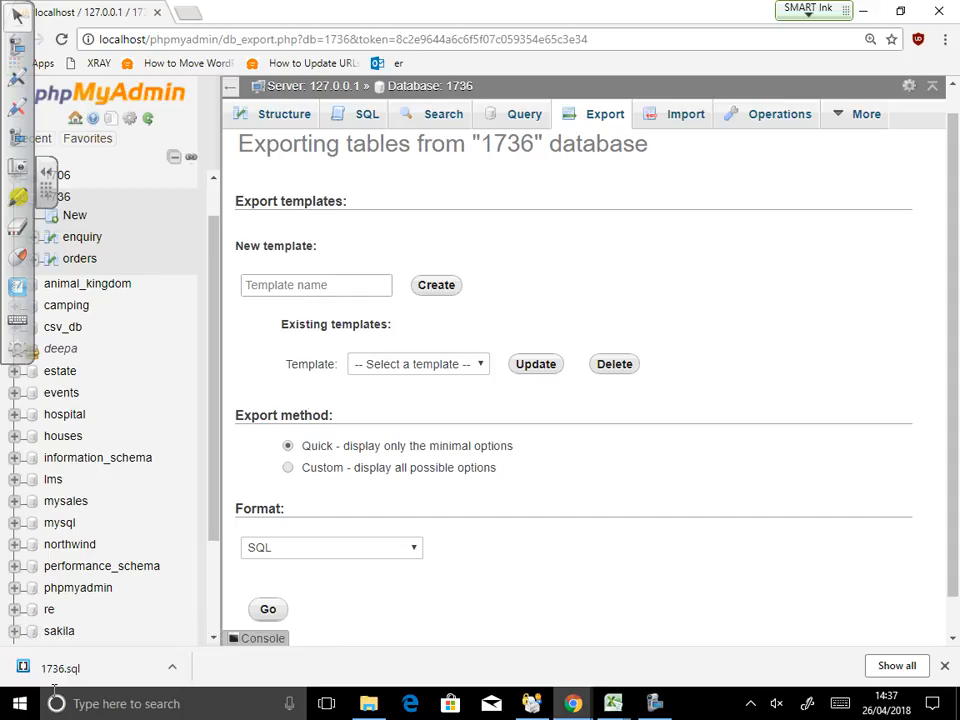
# Step: Open the downloaded 1736.sql in Brackets and dismiss the missing-file error
pyautogui.click(172, 667)
pyautogui.click(191, 562)
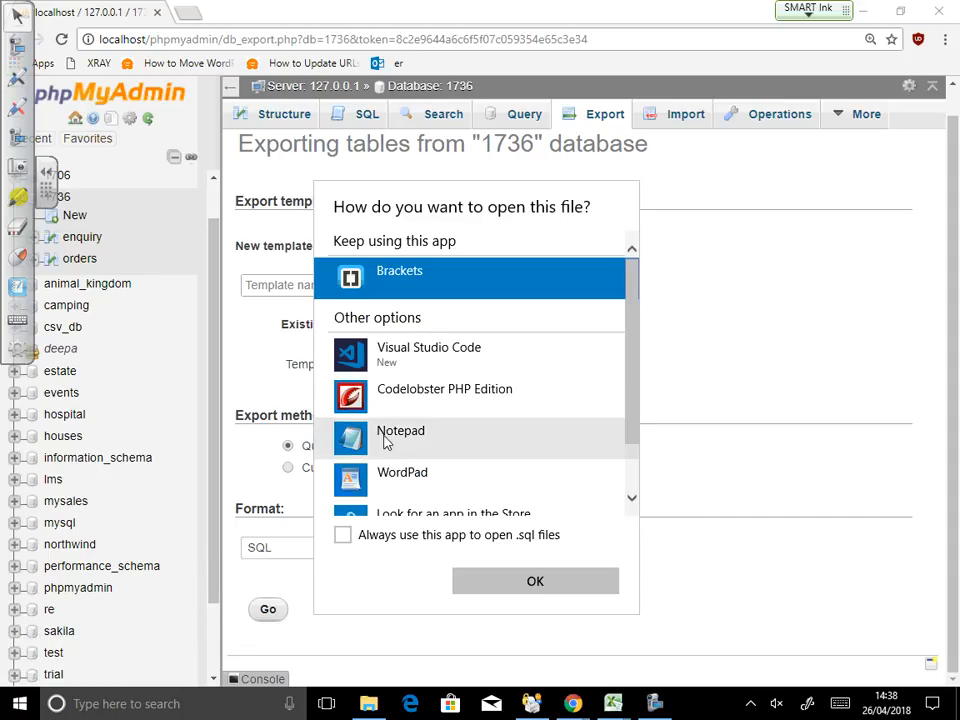
pyautogui.click(535, 582)
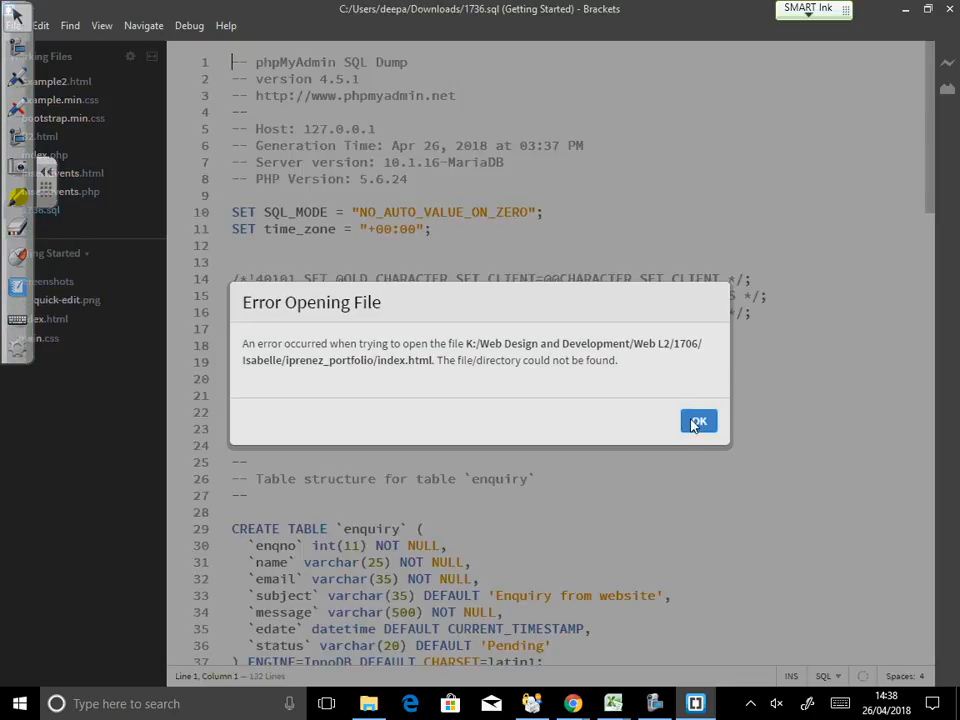
pyautogui.click(697, 421)
pyautogui.scroll(-3, 386, 414)
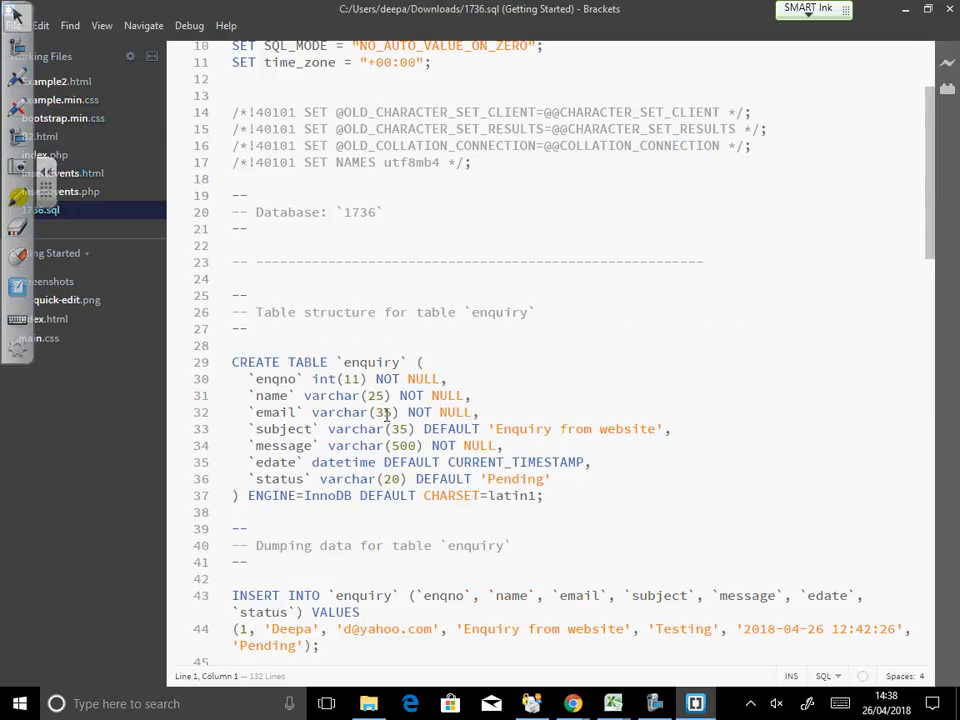
pyautogui.scroll(3, 535, 505)
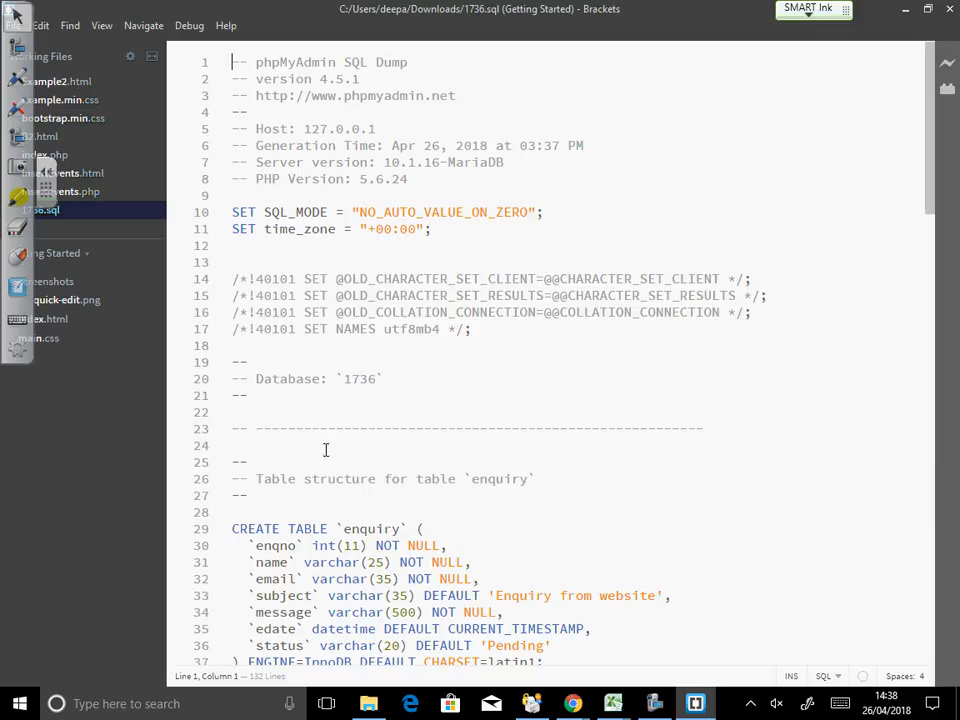